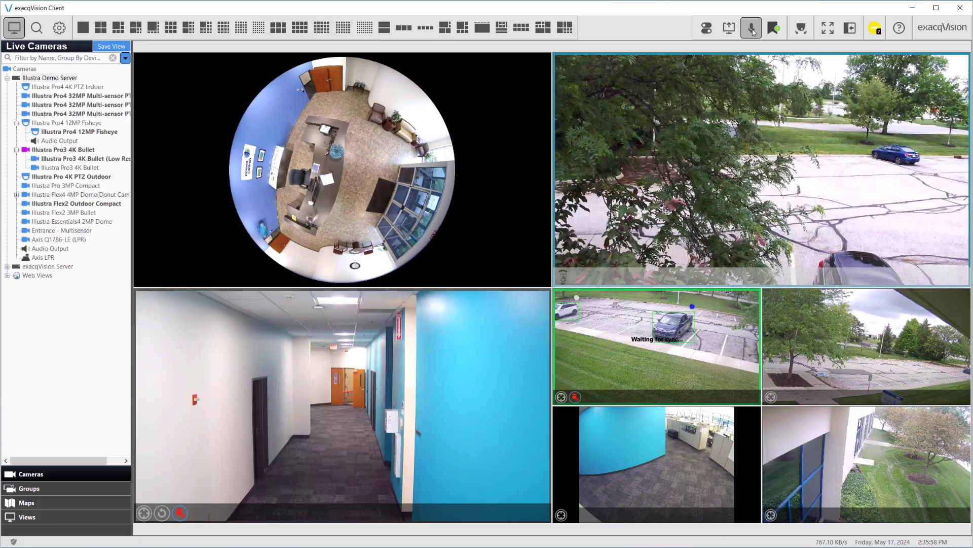
# Open the 2-way audio controls and talk through the Illustra Demo Server's audio output.
pyautogui.click(752, 28)
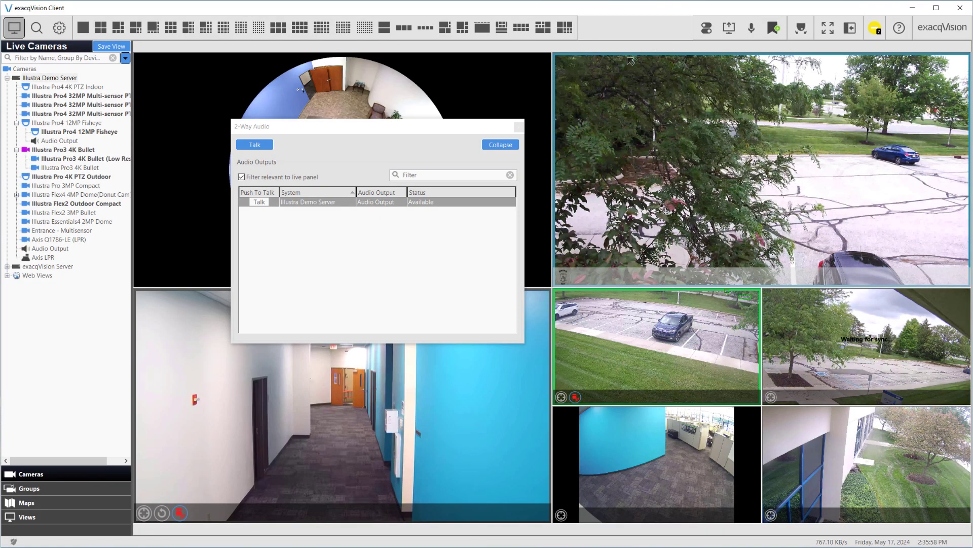
pyautogui.click(265, 150)
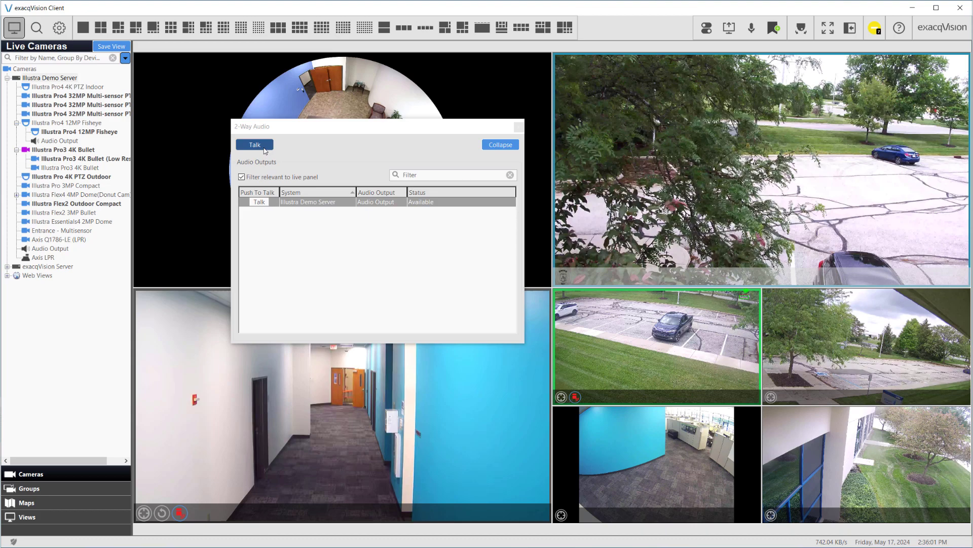
pyautogui.click(264, 150)
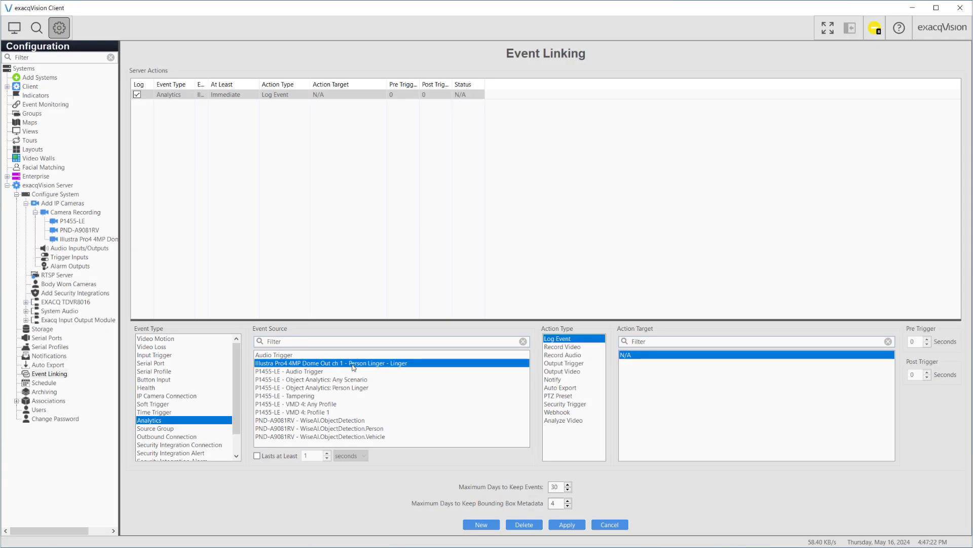
# Set the action type of the Illustra Pro4 dome's Person Linger analytics event link to Output Trigger.
pyautogui.click(562, 364)
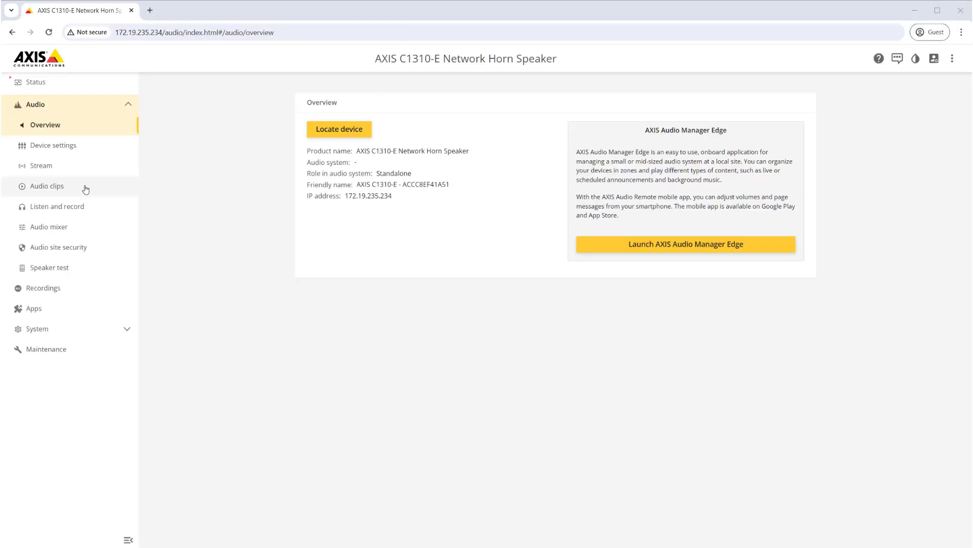
# In the AXIS C1310-E speaker's web interface, upload AfterHours.wav as an audio clip named AfterHours.
pyautogui.click(85, 189)
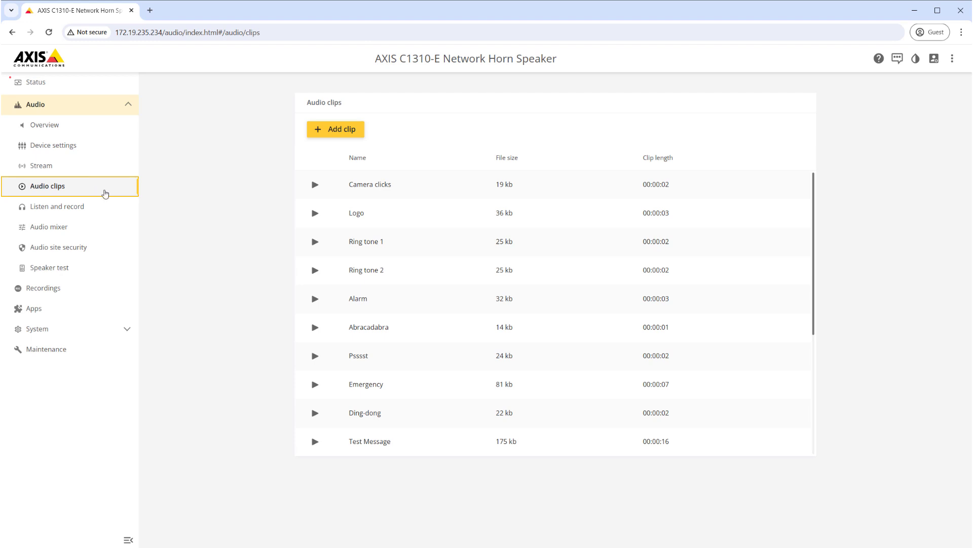
pyautogui.click(331, 129)
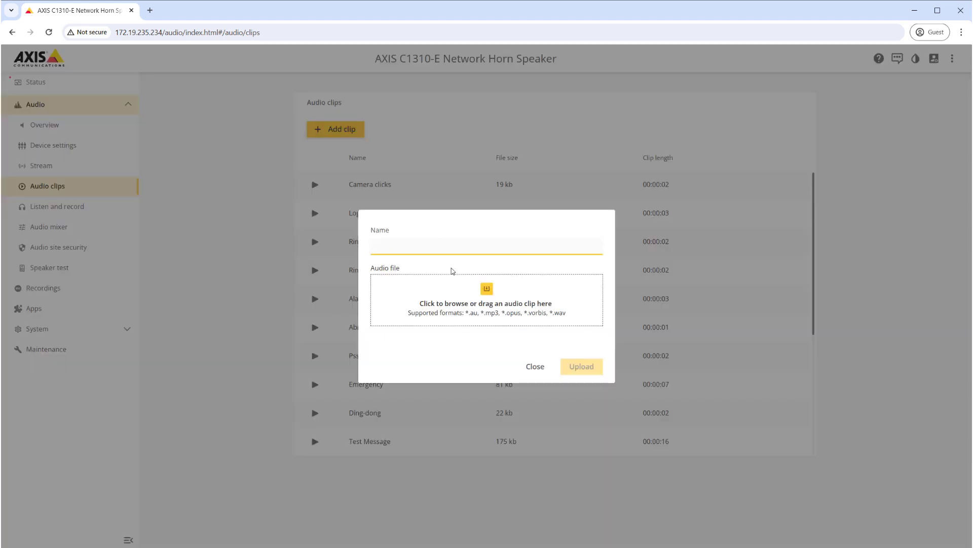
pyautogui.write('AfterHoursMessage')
pyautogui.click(486, 289)
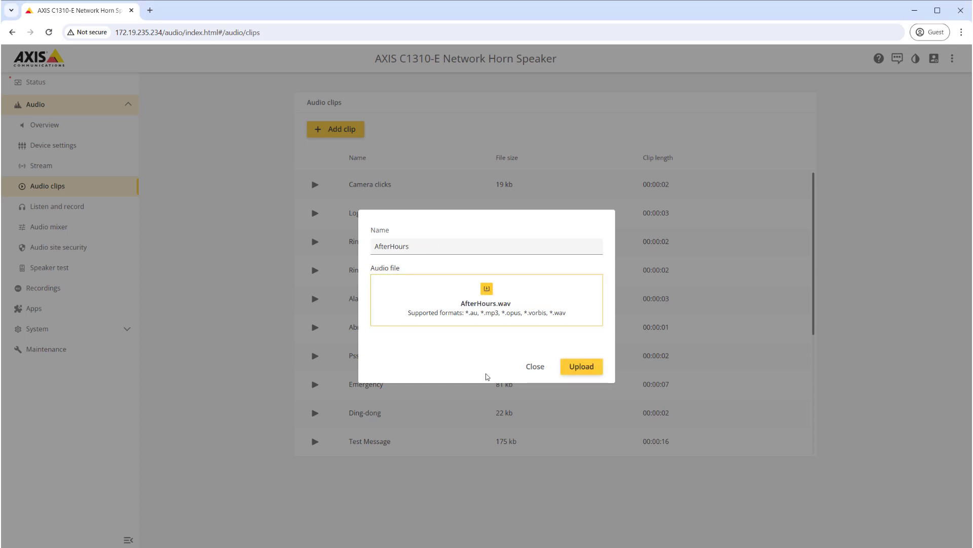
pyautogui.click(568, 375)
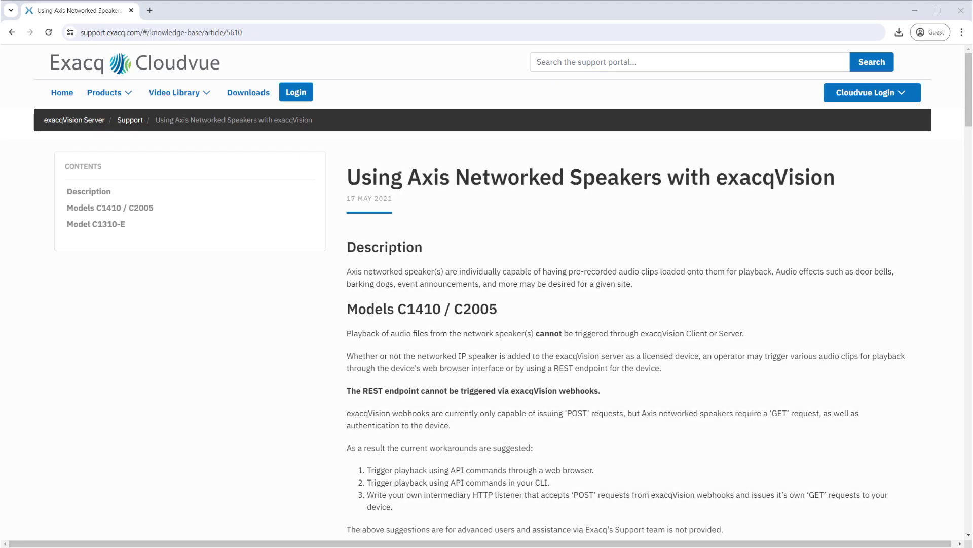
# Review the Model C1310-E section of the support article on using Axis networked speakers with exacqVision.
pyautogui.scroll(-5, 970, 116)
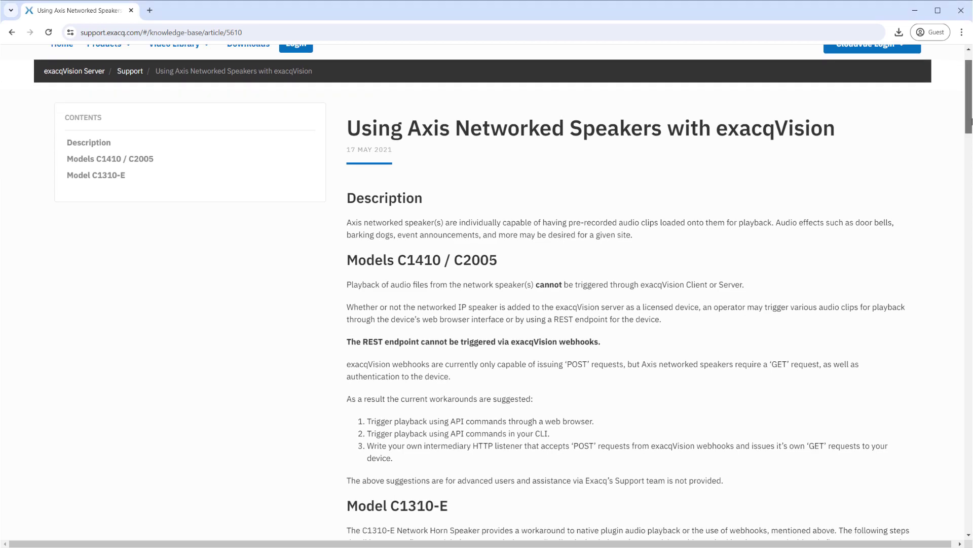
pyautogui.scroll(-5, 629, 294)
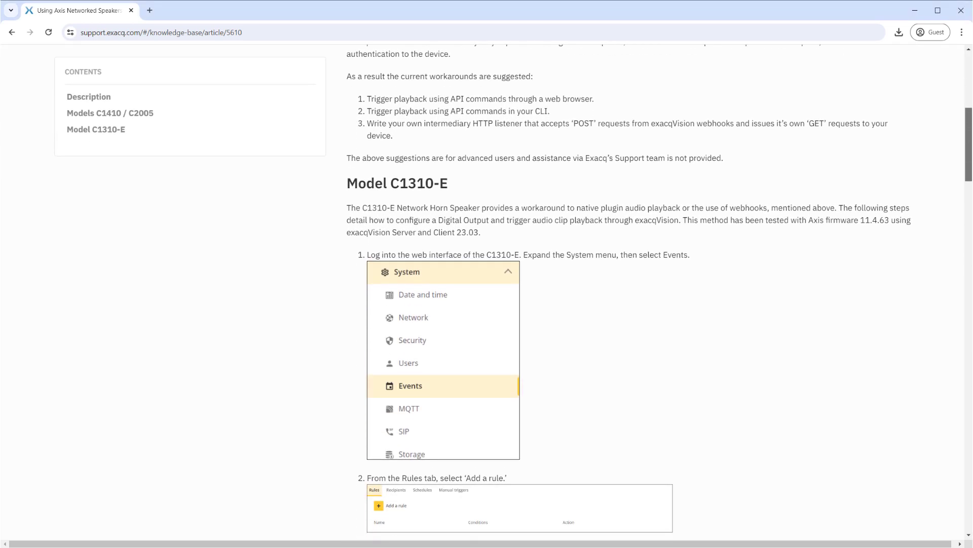
pyautogui.scroll(-3, 629, 294)
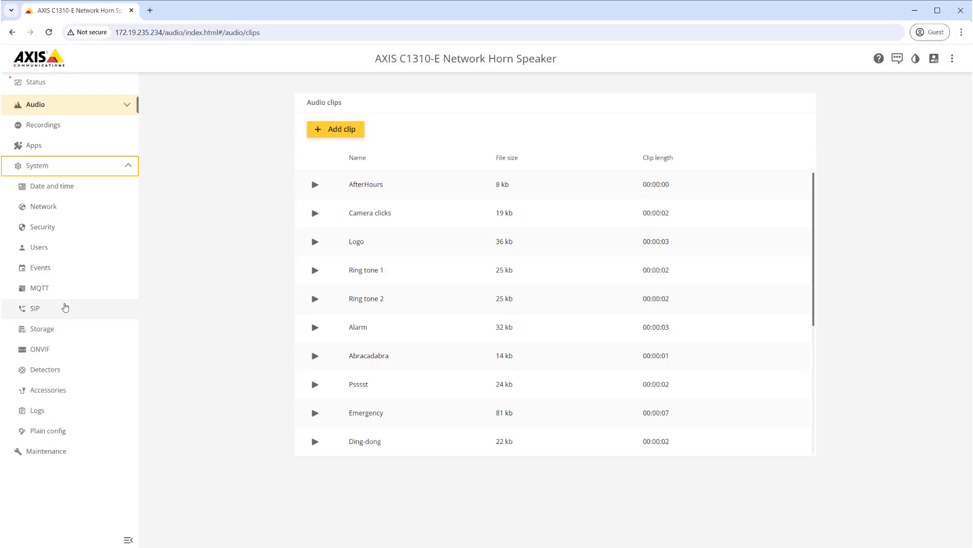
# Start a new event rule on the horn speaker and name it Dealer Lot Alert.
pyautogui.click(65, 272)
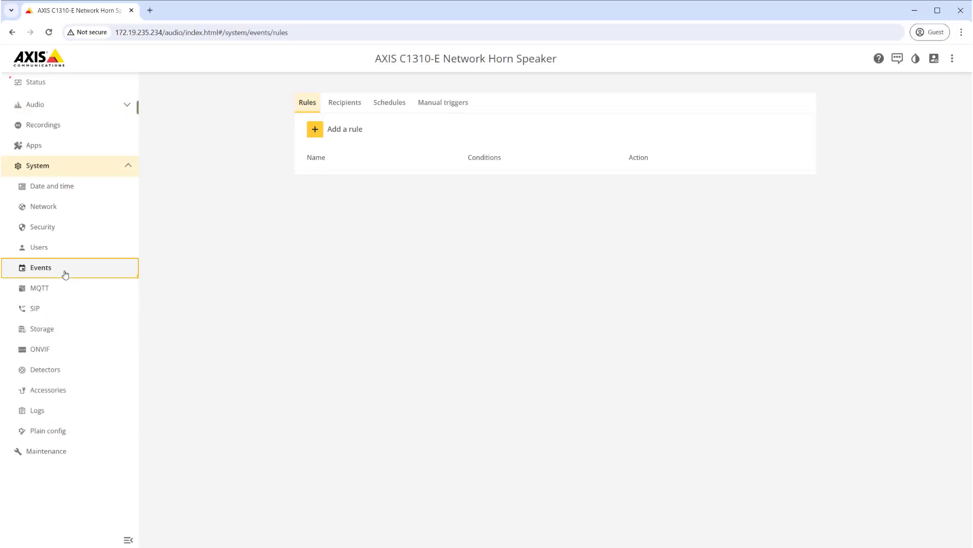
pyautogui.click(340, 133)
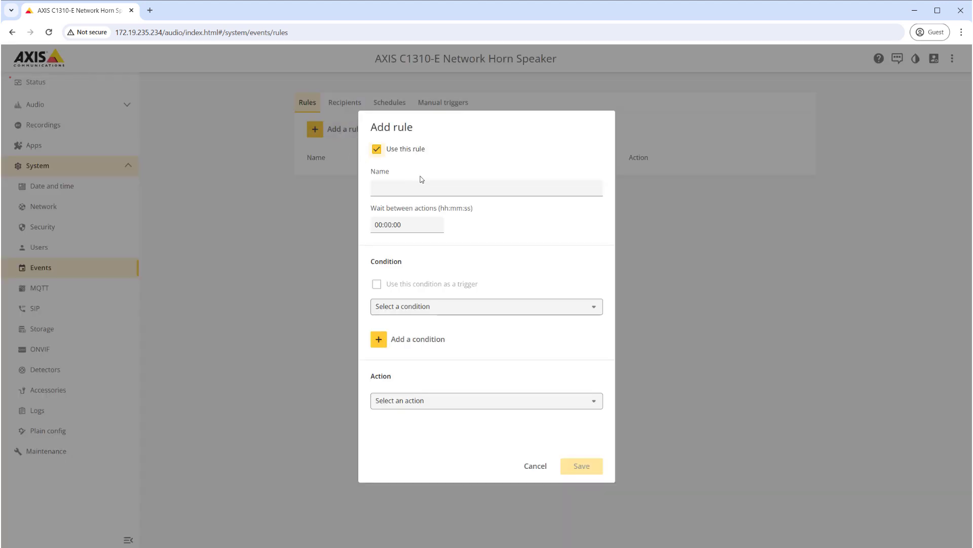
pyautogui.click(429, 184)
pyautogui.write('Dealer Lot Alert')
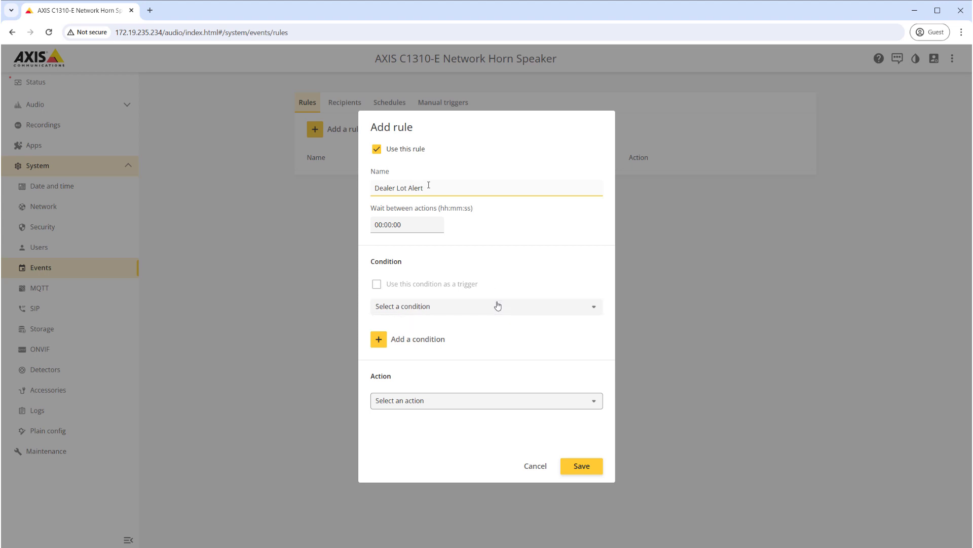
# Set the rule's condition to Digital output is active on port Output 1 and use it as a trigger.
pyautogui.click(496, 306)
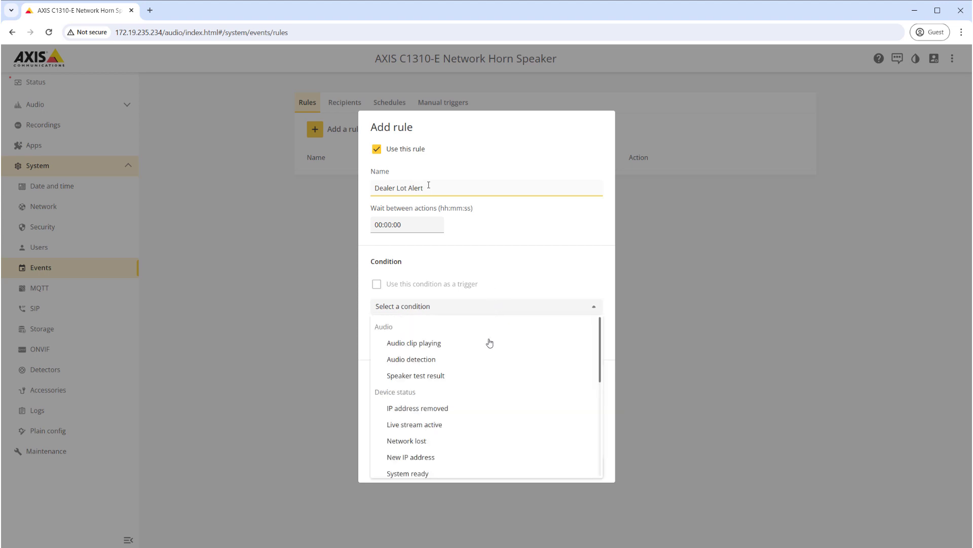
pyautogui.scroll(-3, 472, 392)
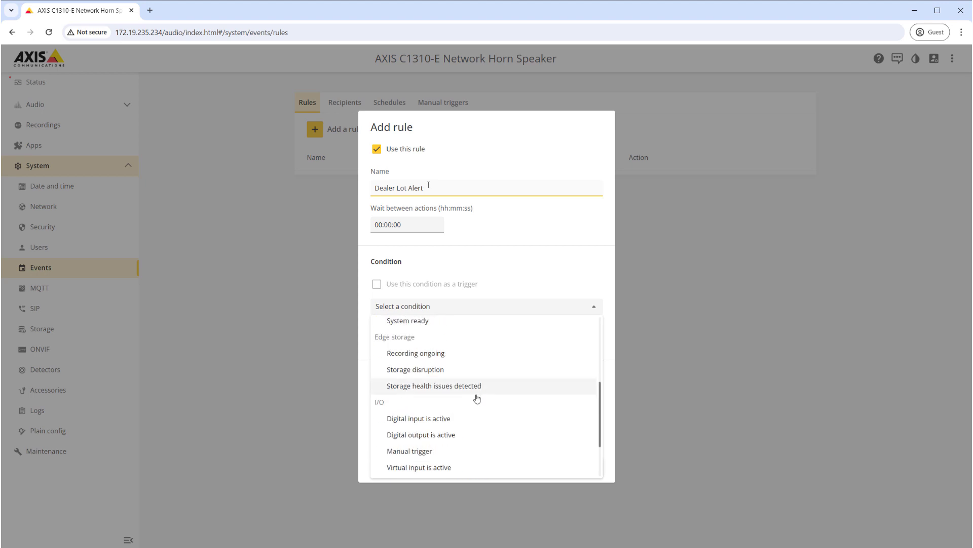
pyautogui.scroll(-1, 477, 398)
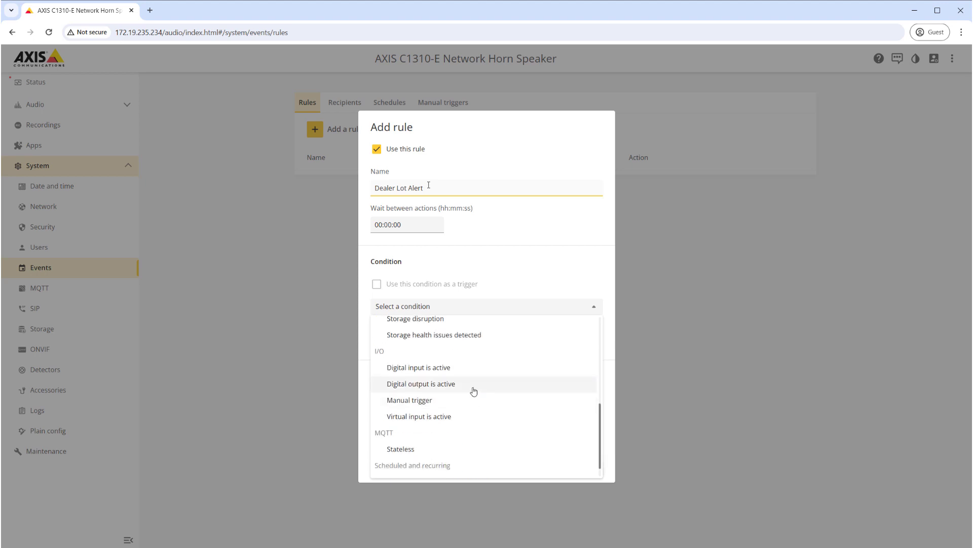
pyautogui.click(474, 391)
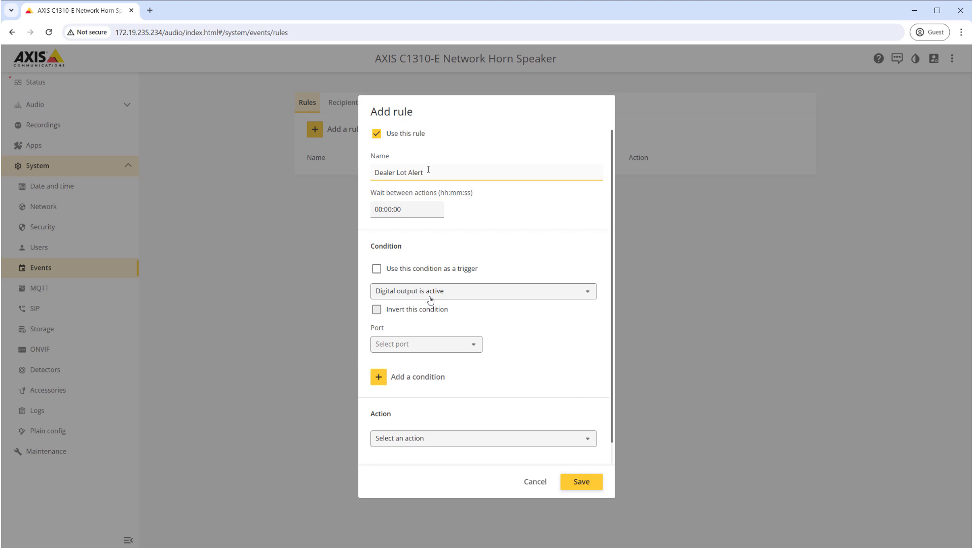
pyautogui.click(411, 276)
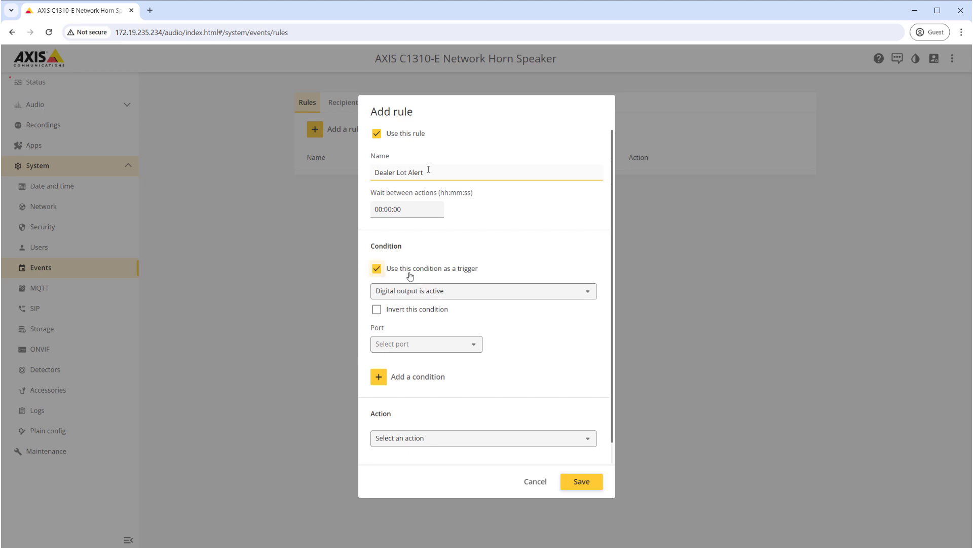
pyautogui.click(449, 346)
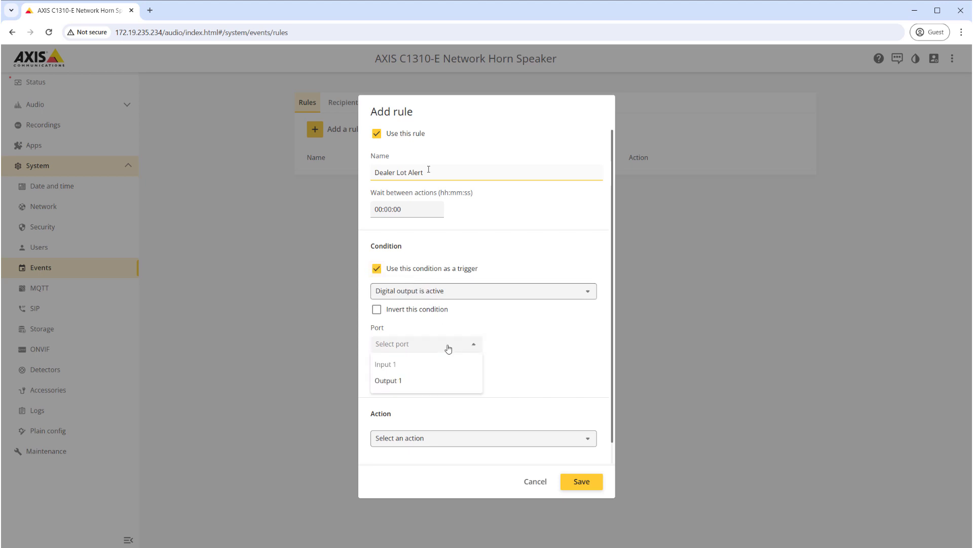
pyautogui.click(439, 382)
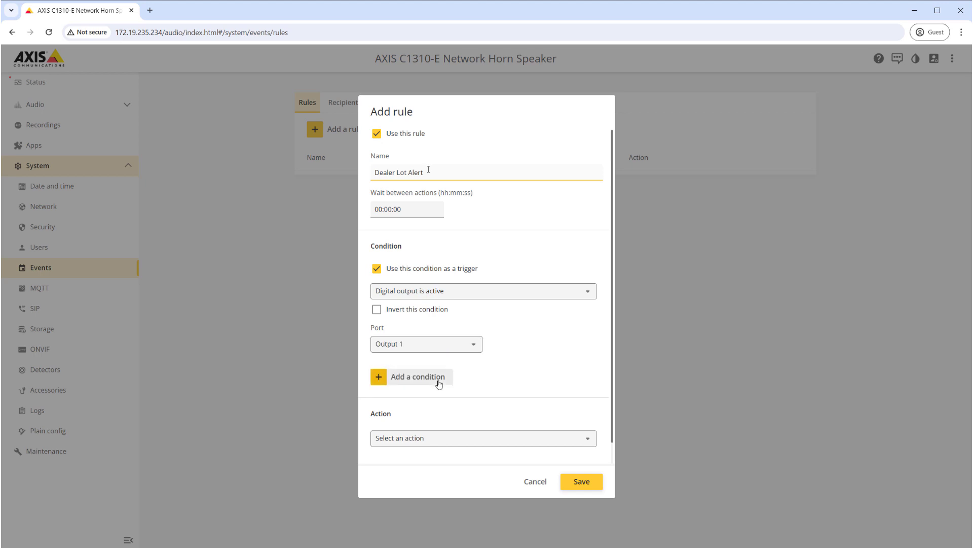
# Set the Dealer Lot Alert rule's action to Play audio clip.
pyautogui.scroll(-1, 504, 383)
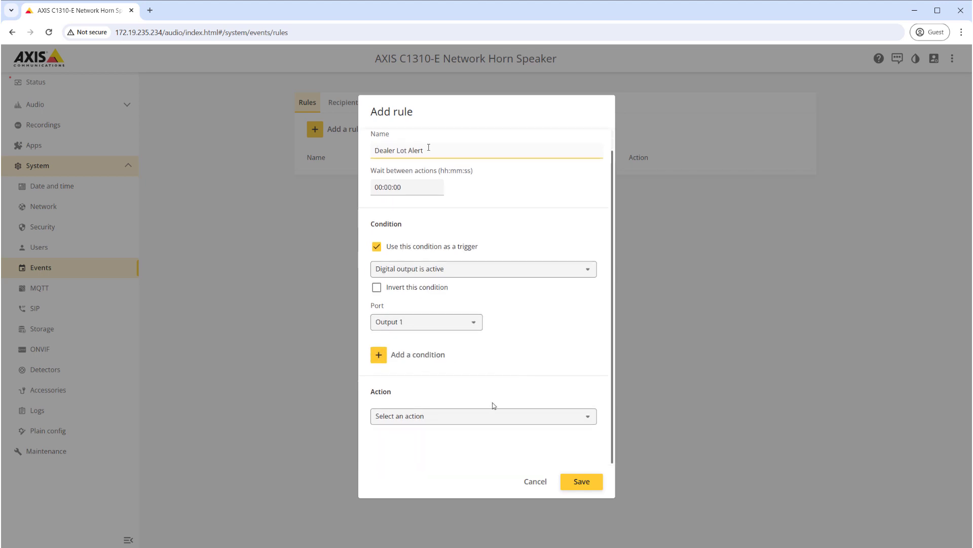
pyautogui.click(493, 416)
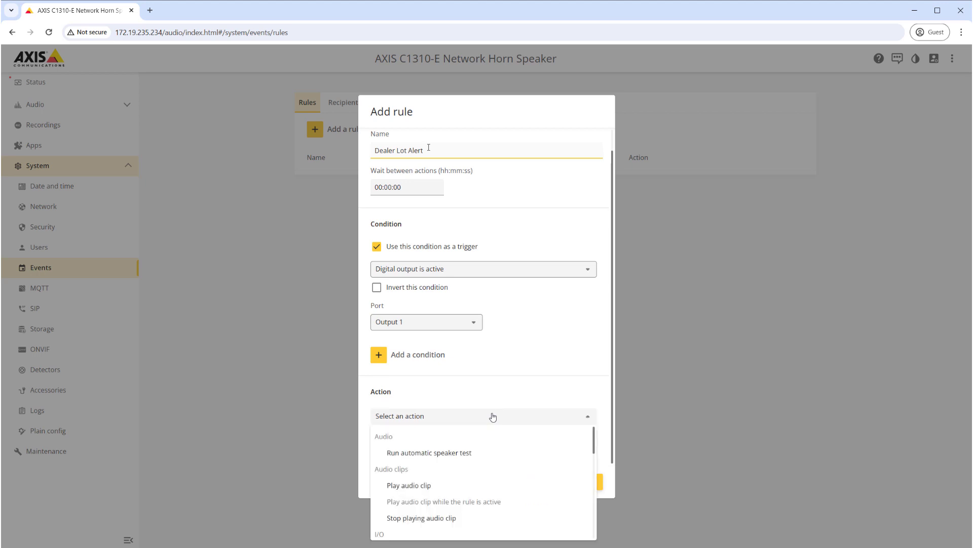
pyautogui.click(465, 483)
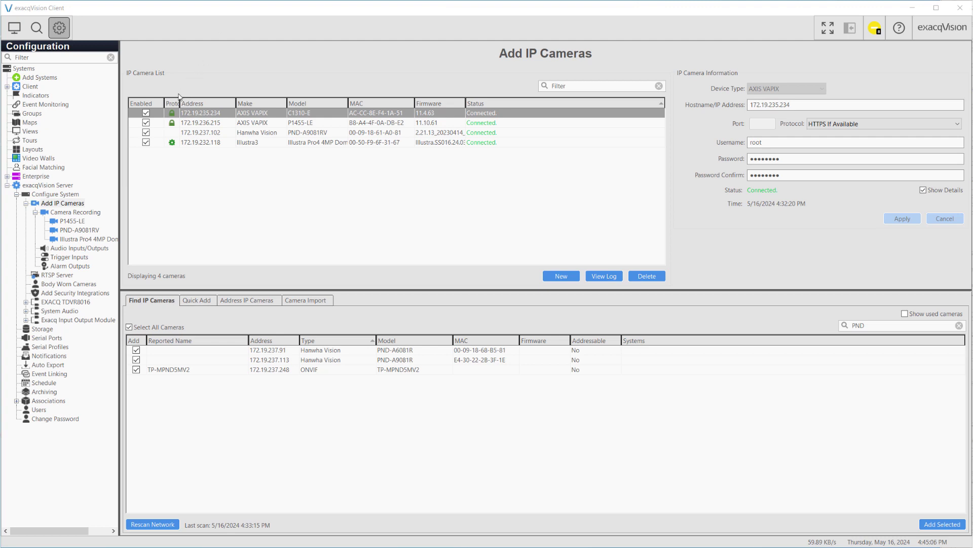
# In exacqVision Client, disable and re-enable the C1310-E speaker in the IP camera list to reconnect it.
pyautogui.click(146, 114)
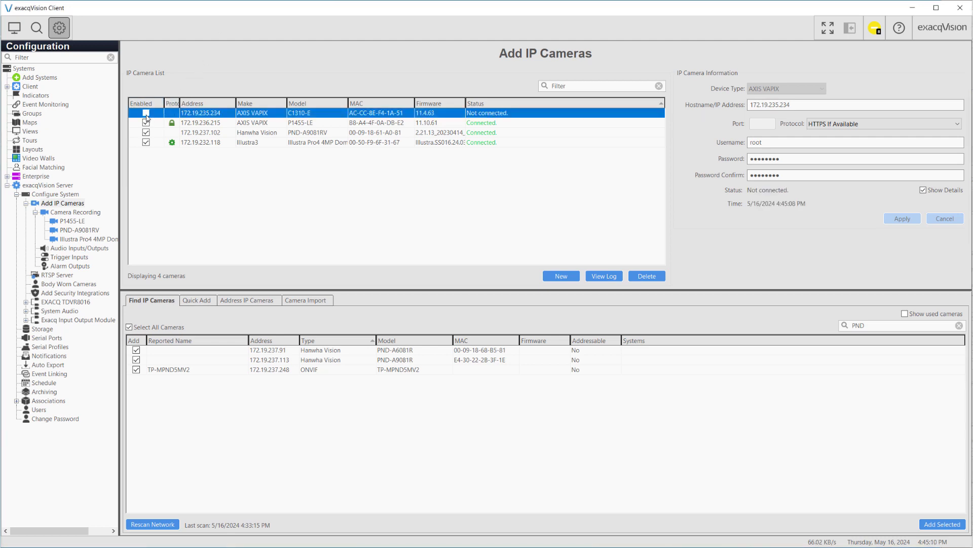
pyautogui.click(147, 114)
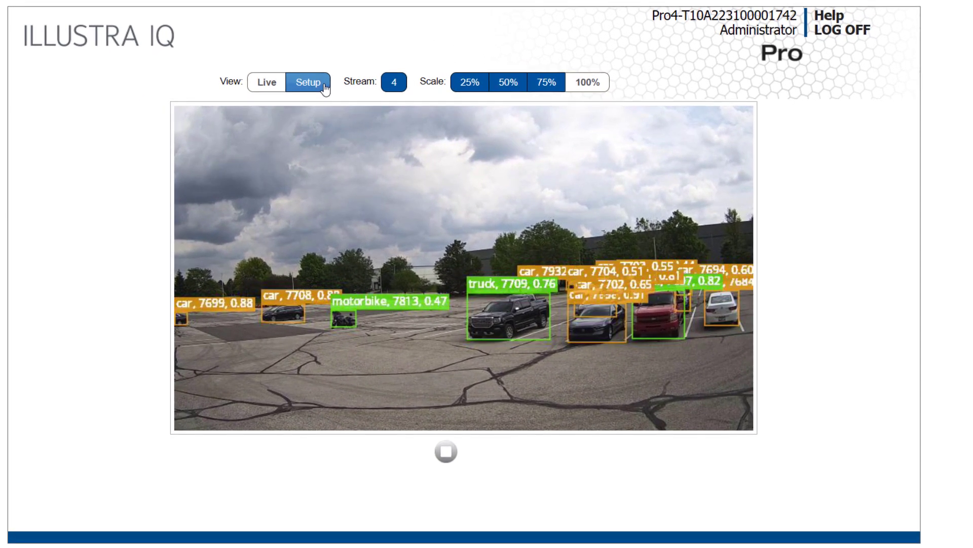
# In the Illustra camera's web setup, start a new AI Object Classification rule named Person Linger.
pyautogui.click(321, 86)
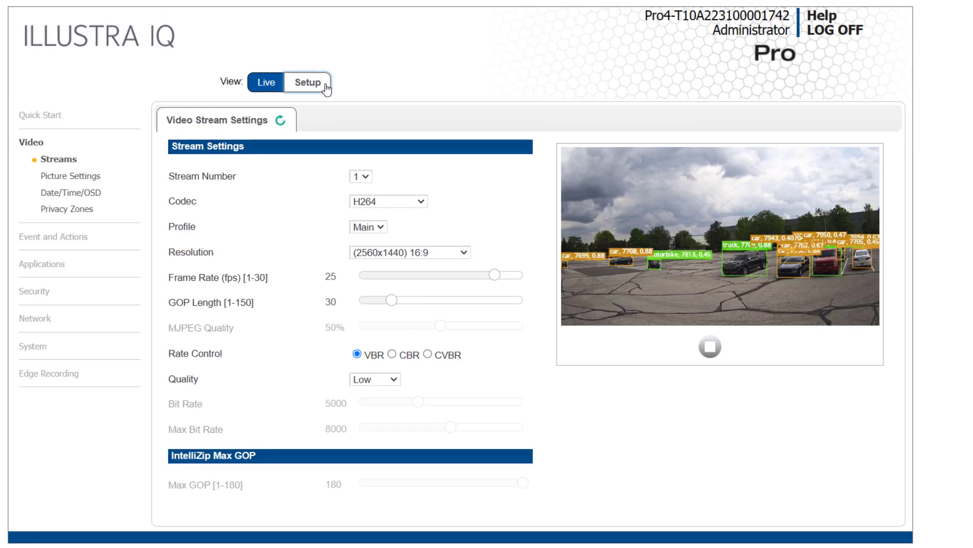
pyautogui.click(70, 246)
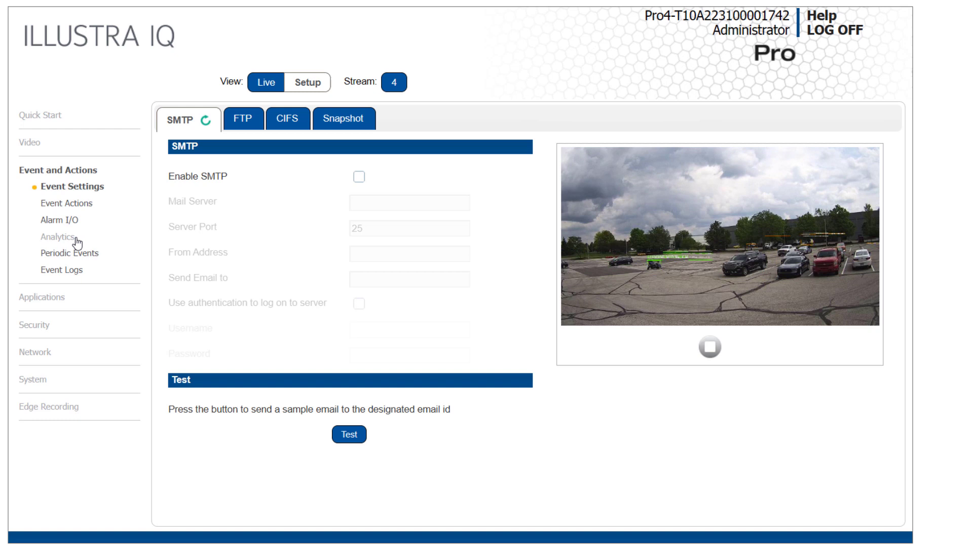
pyautogui.click(76, 242)
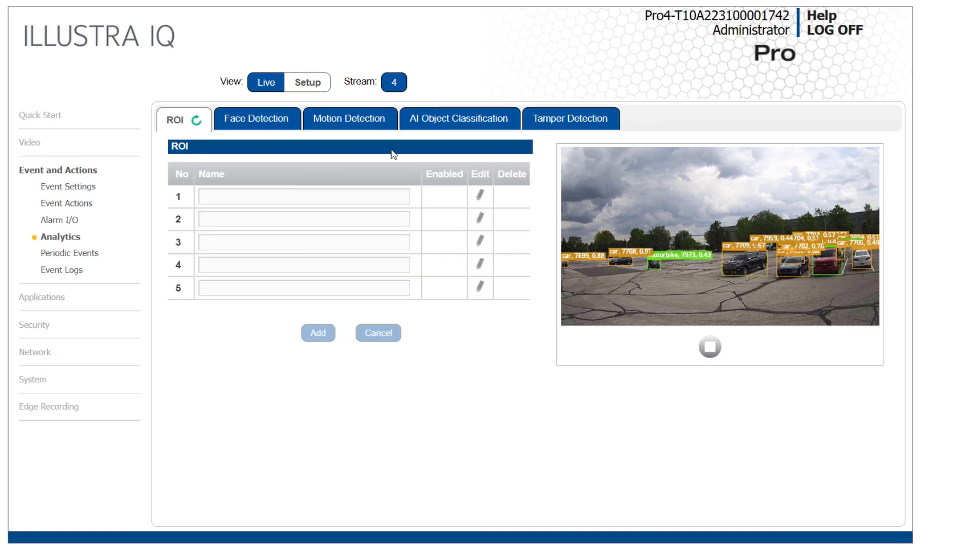
pyautogui.click(451, 130)
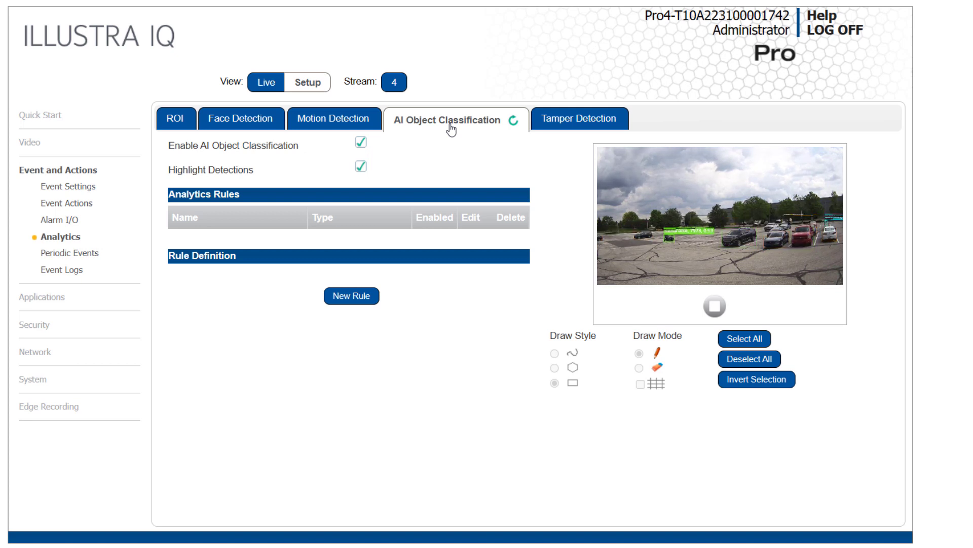
pyautogui.click(365, 298)
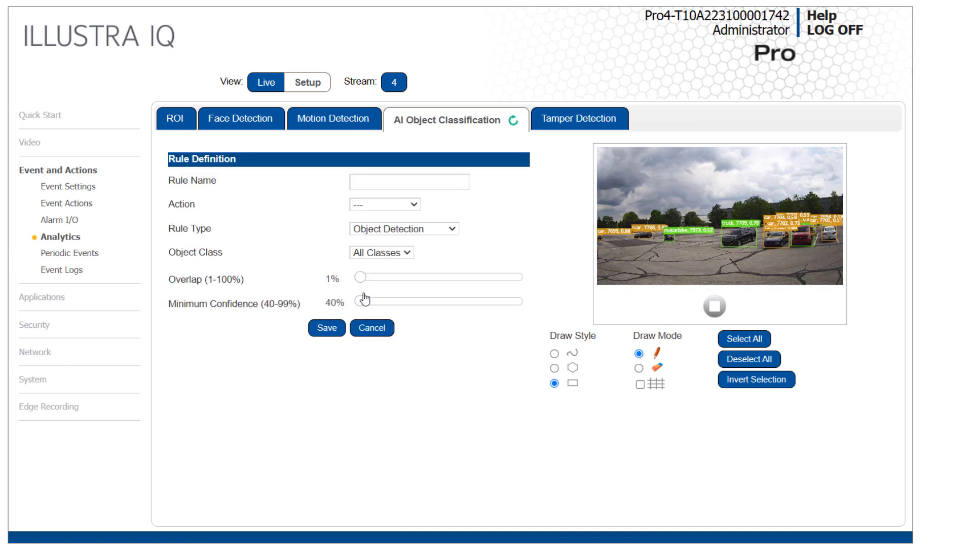
pyautogui.click(403, 186)
pyautogui.write('Person Linger')
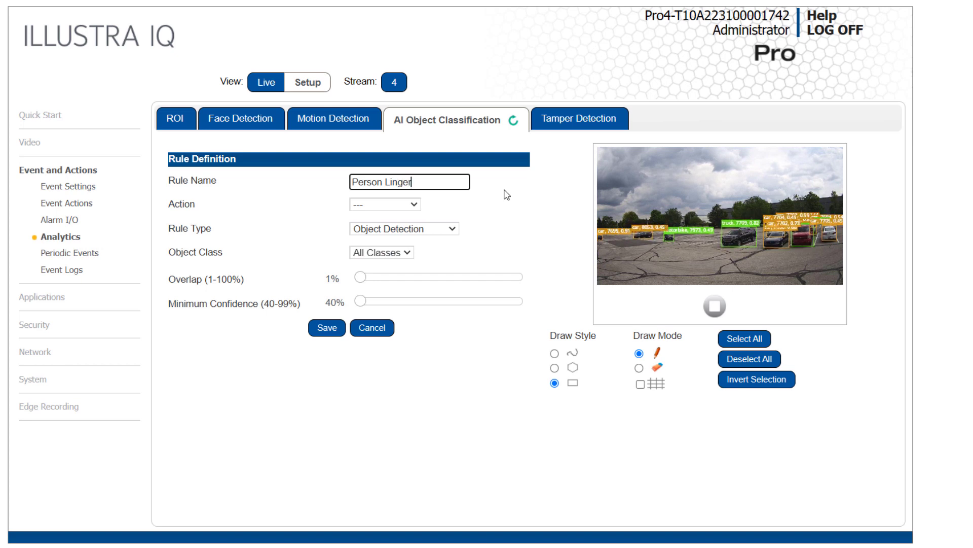
# Set the Person Linger rule's type to Linger and its object class to Person.
pyautogui.click(458, 231)
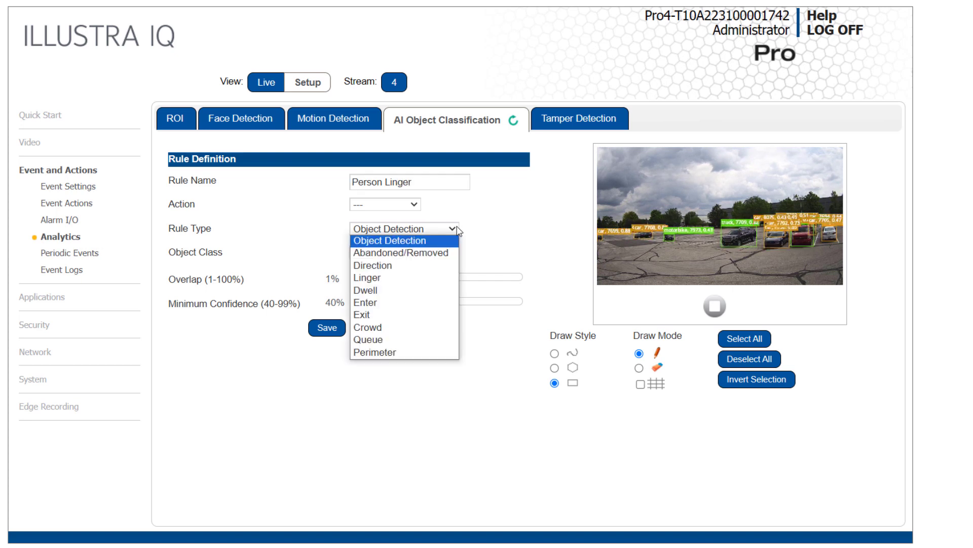
pyautogui.click(423, 278)
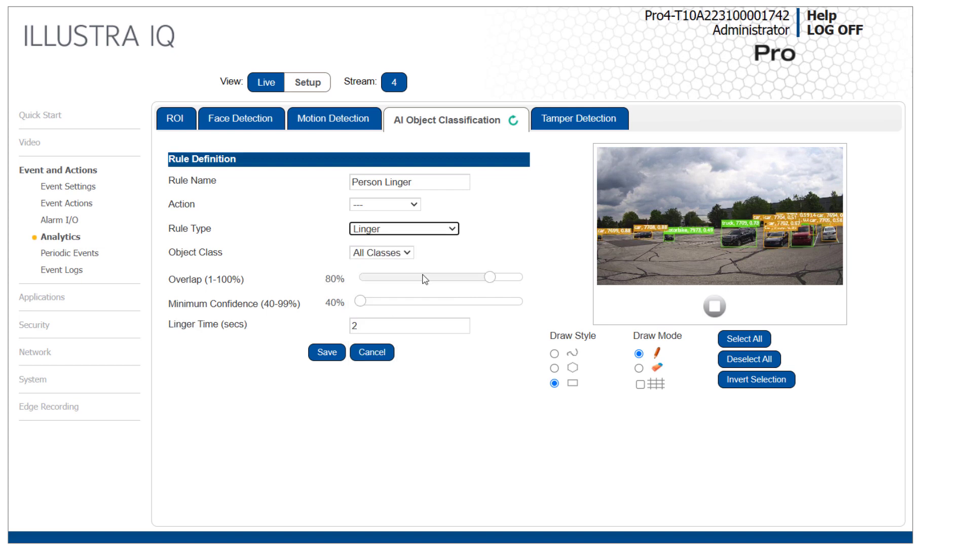
pyautogui.click(404, 253)
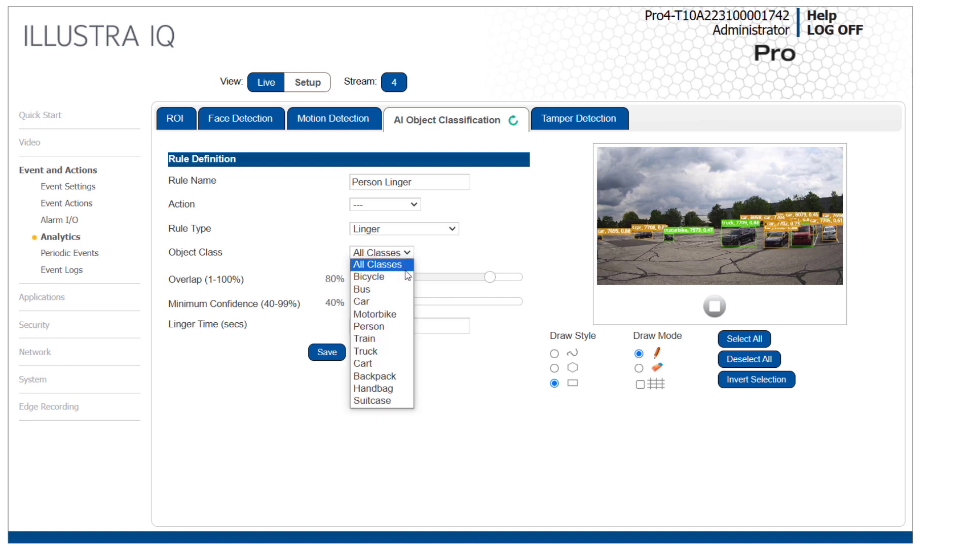
pyautogui.click(396, 327)
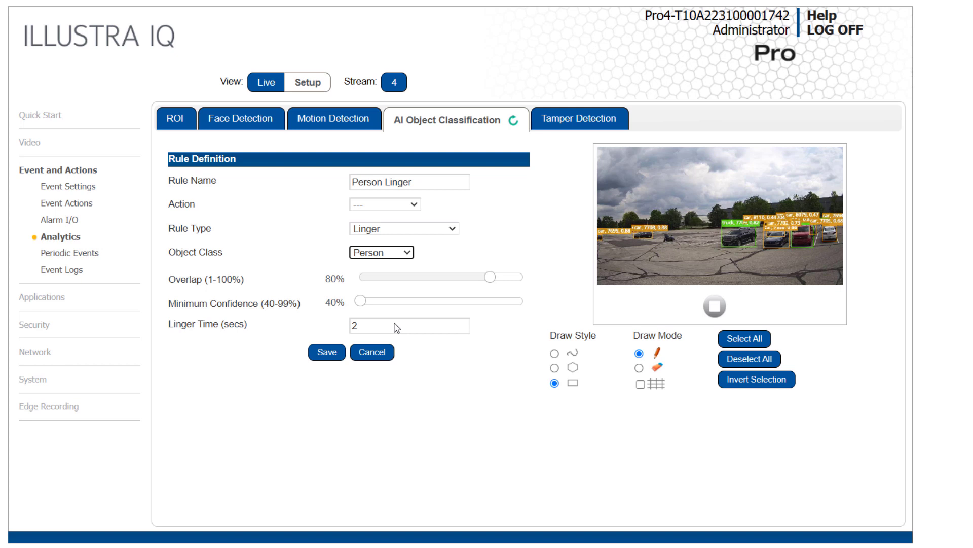
# Set the linger time to 5 seconds and start outlining the parking lot detection area as a polygon on the camera preview.
pyautogui.moveTo(397, 328); pyautogui.dragTo(353, 327)
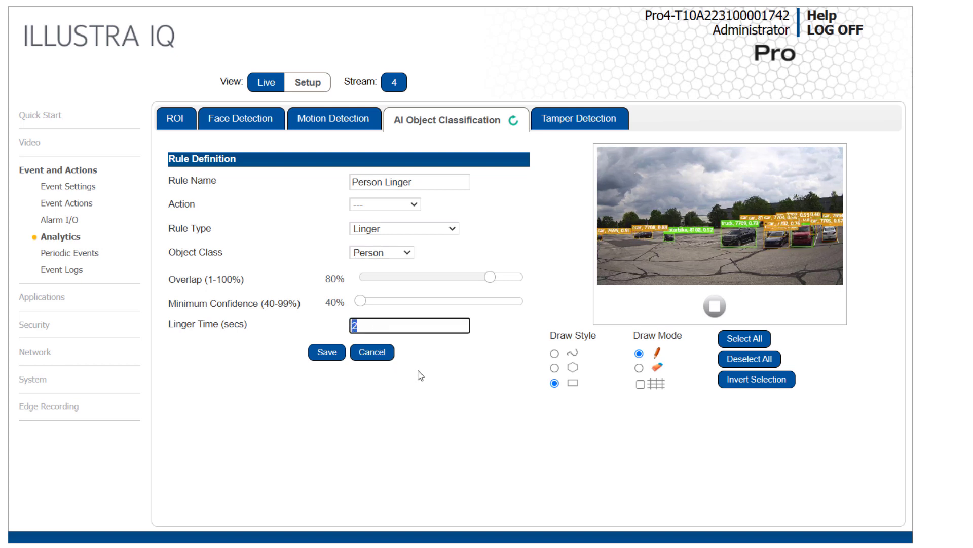
pyautogui.write('5')
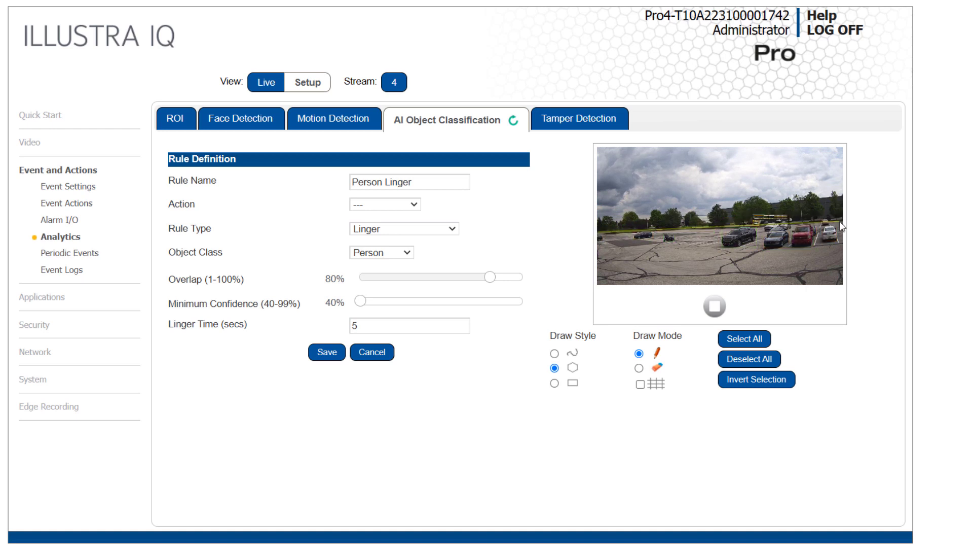
pyautogui.click(599, 232)
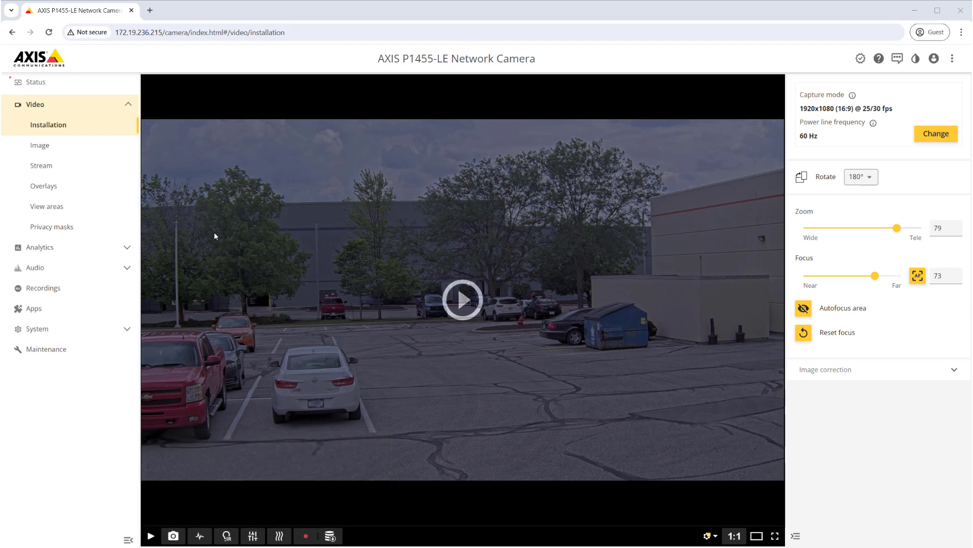
# In the AXIS P1455-LE camera's web interface, turn on the AXIS Object Analytics app and open it.
pyautogui.click(64, 311)
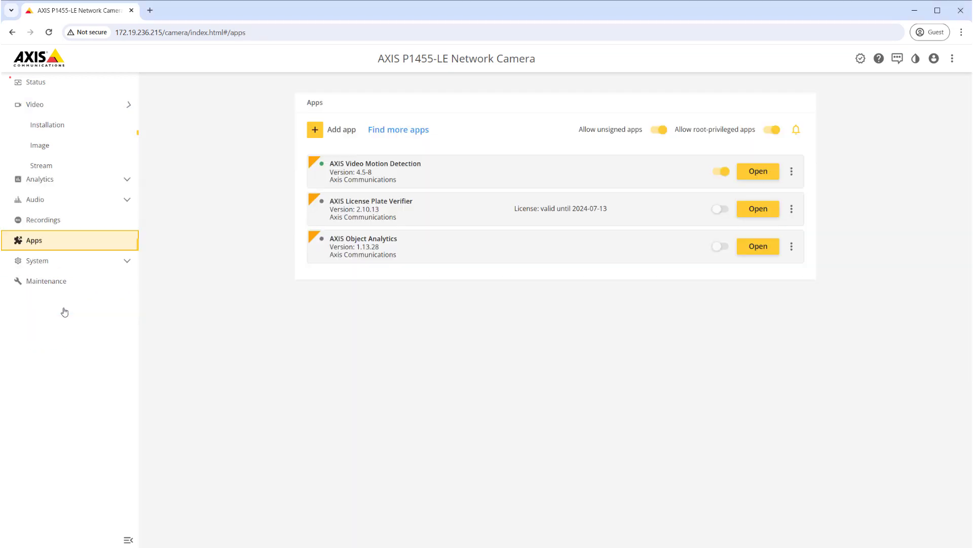
pyautogui.click(718, 247)
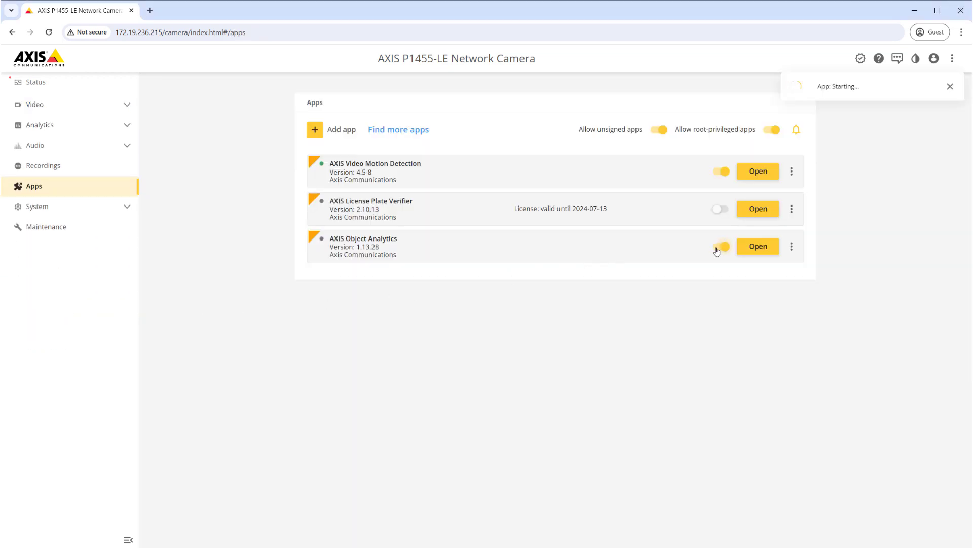
pyautogui.click(750, 247)
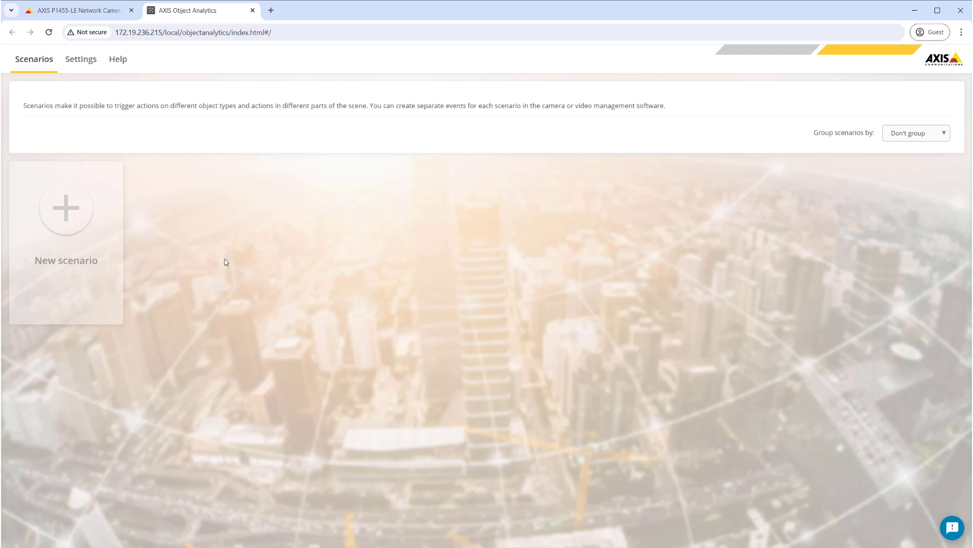
# Create a new Time in area scenario that detects the Human object type.
pyautogui.click(70, 237)
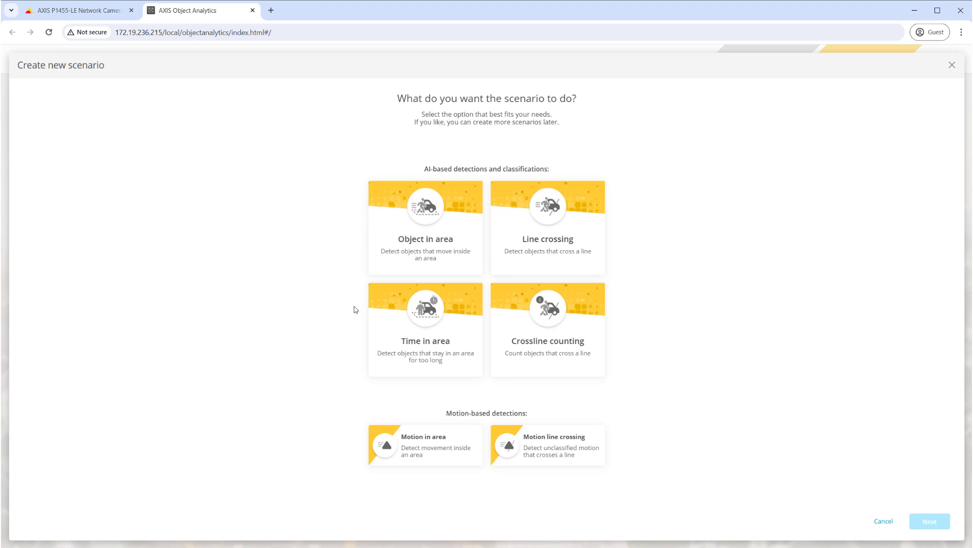
pyautogui.click(459, 317)
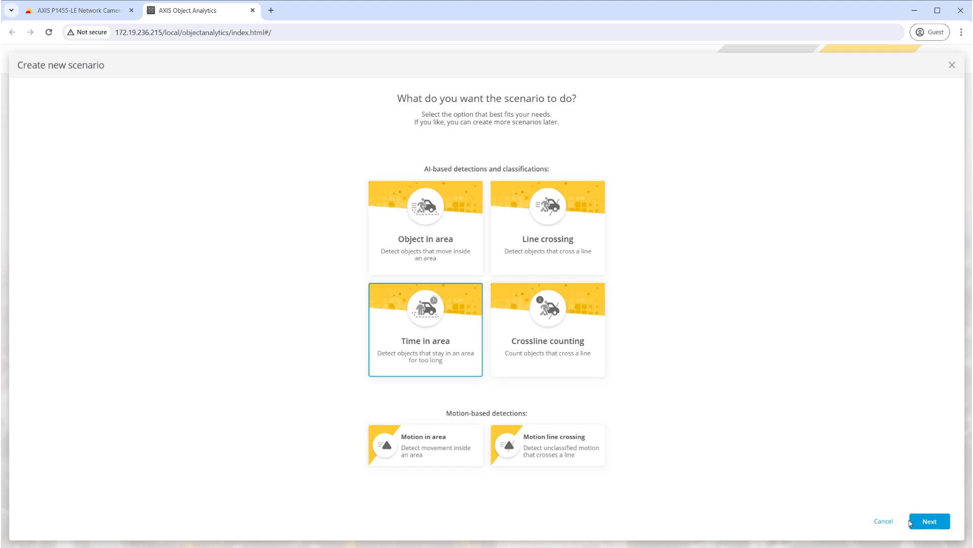
pyautogui.click(922, 527)
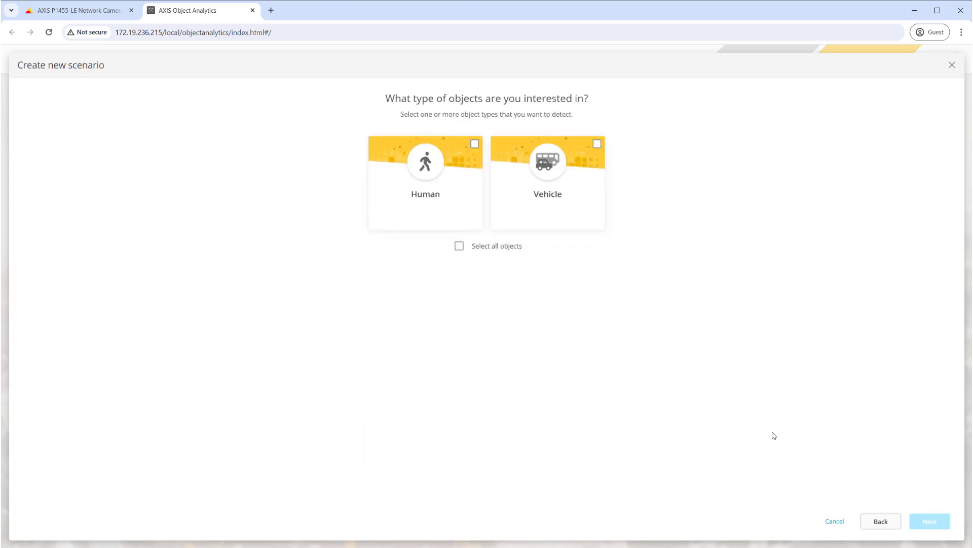
pyautogui.click(443, 189)
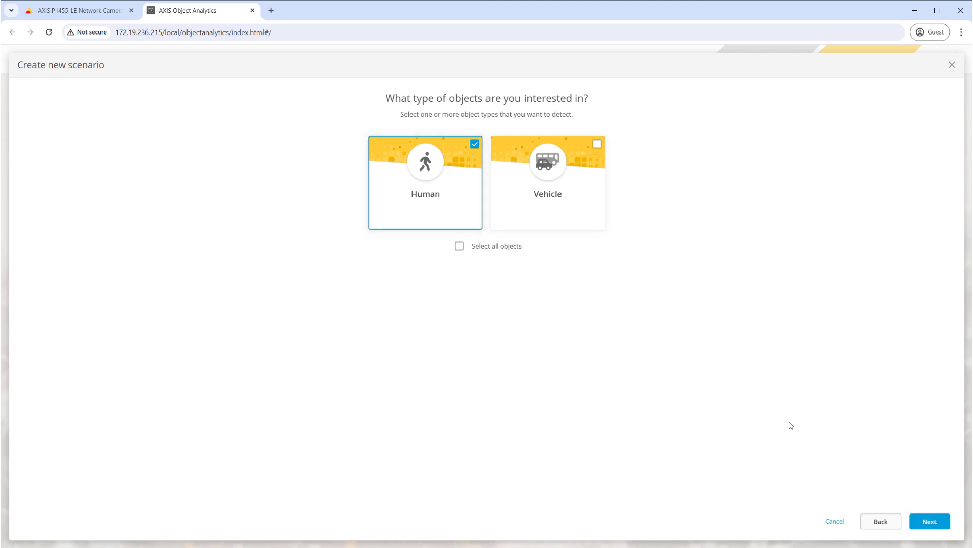
pyautogui.click(920, 522)
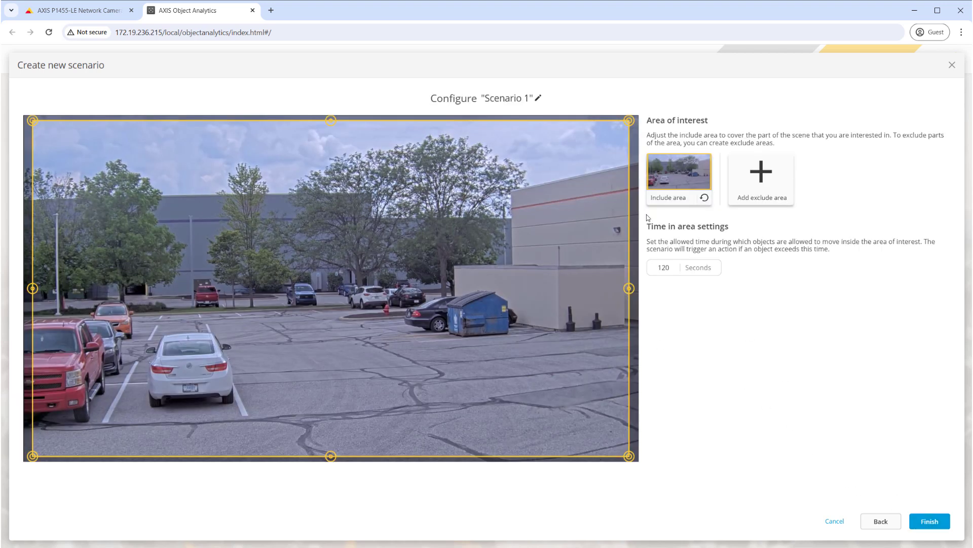
# Rename the new scenario as Person Linger.
pyautogui.click(538, 98)
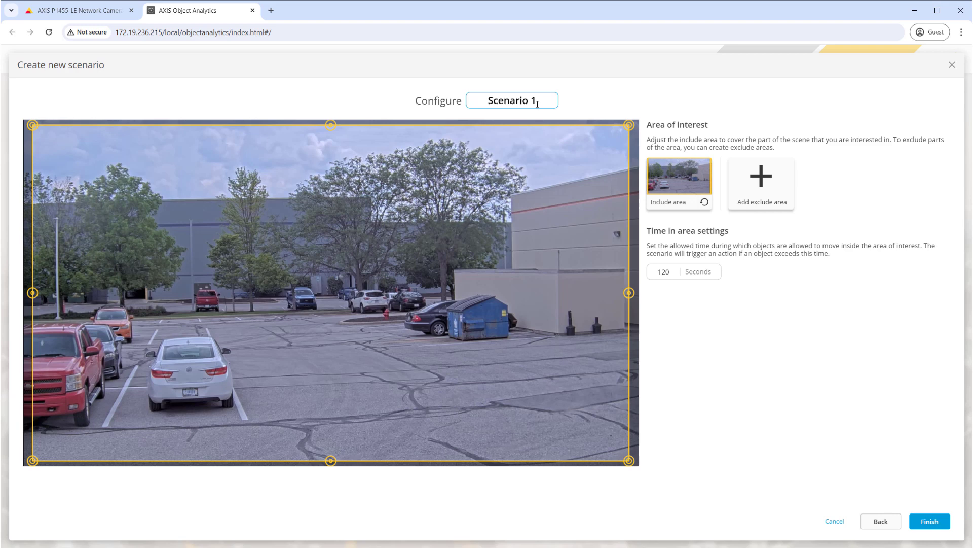
pyautogui.moveTo(535, 101); pyautogui.dragTo(471, 100)
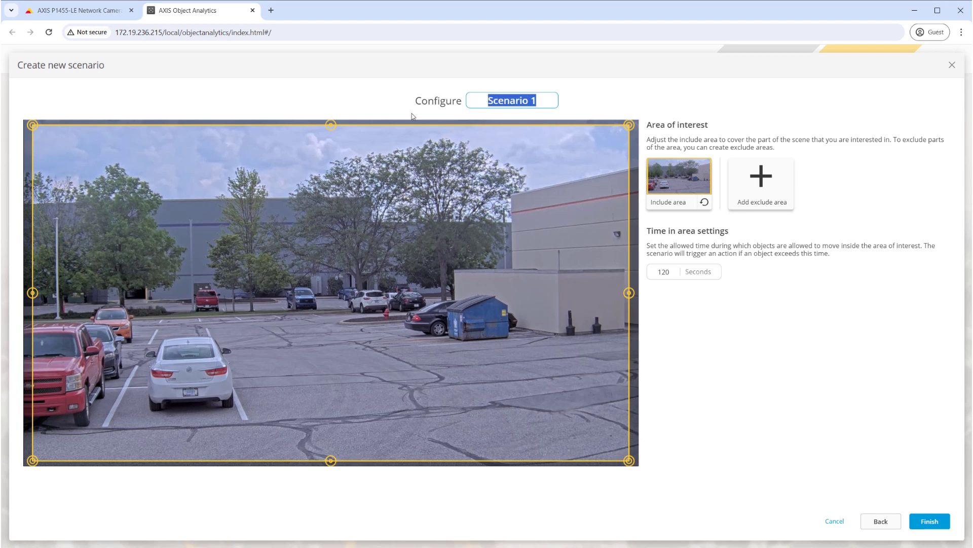
pyautogui.write('Person Ling')
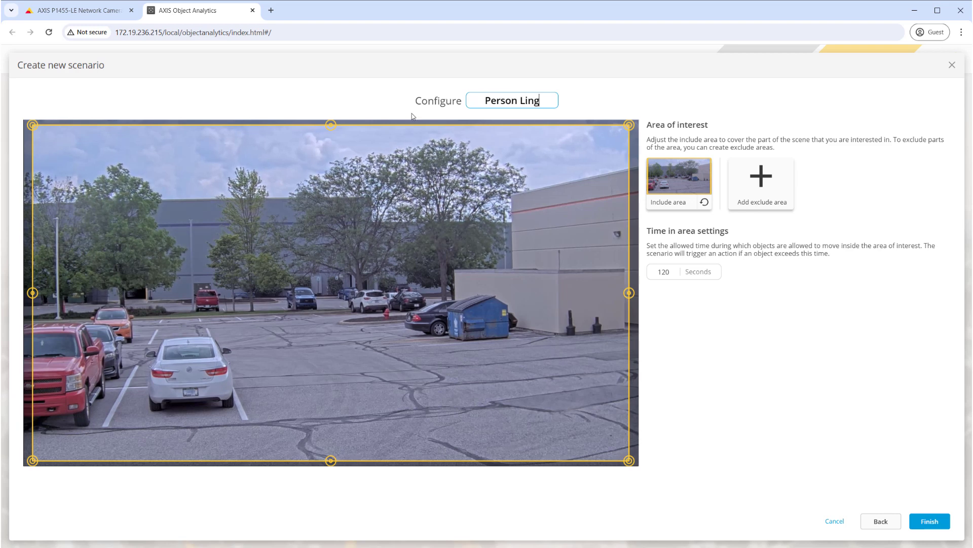
pyautogui.write('er')
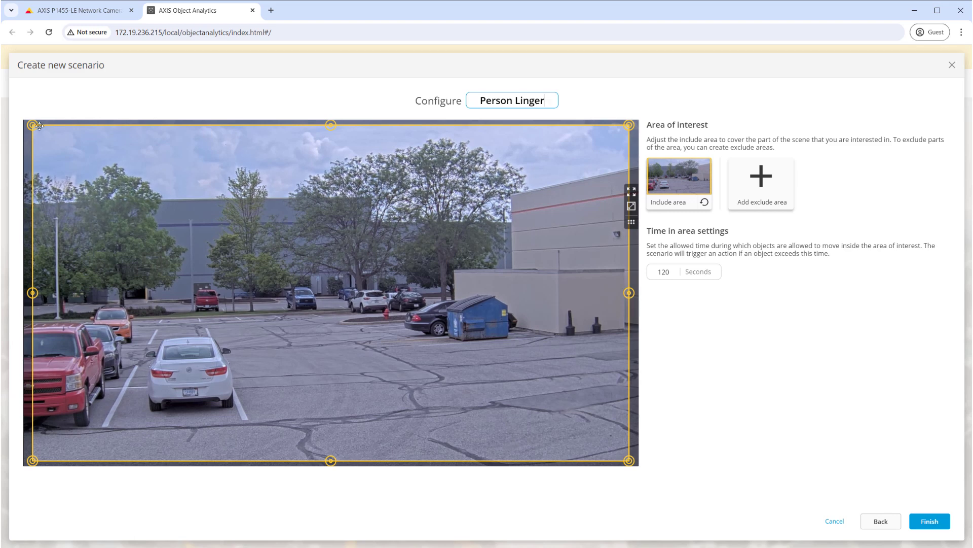
# Lower the include area's upper corners so it covers only the parking lot, and finish the scenario with an allowed time of 5 seconds.
pyautogui.moveTo(33, 127); pyautogui.dragTo(28, 327)
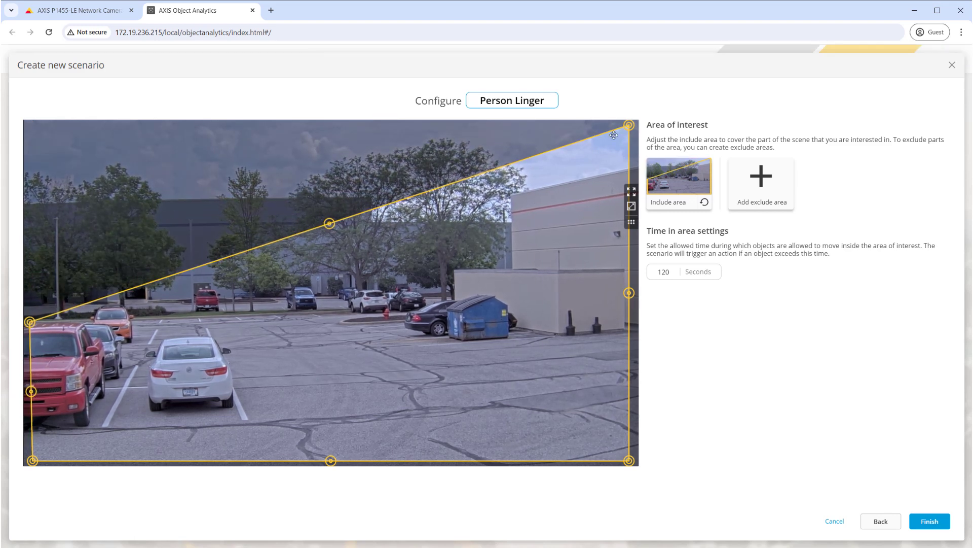
pyautogui.moveTo(628, 125); pyautogui.dragTo(630, 300)
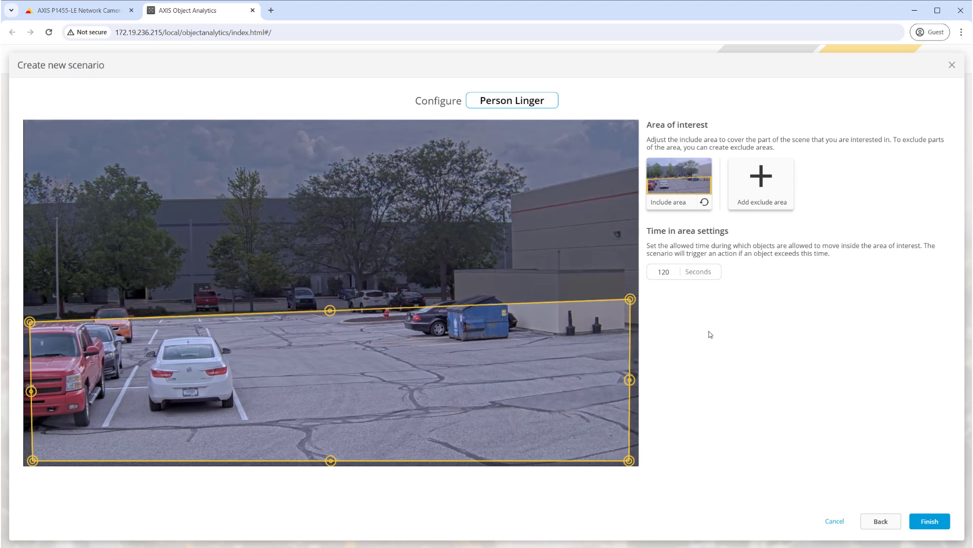
pyautogui.doubleClick(659, 273)
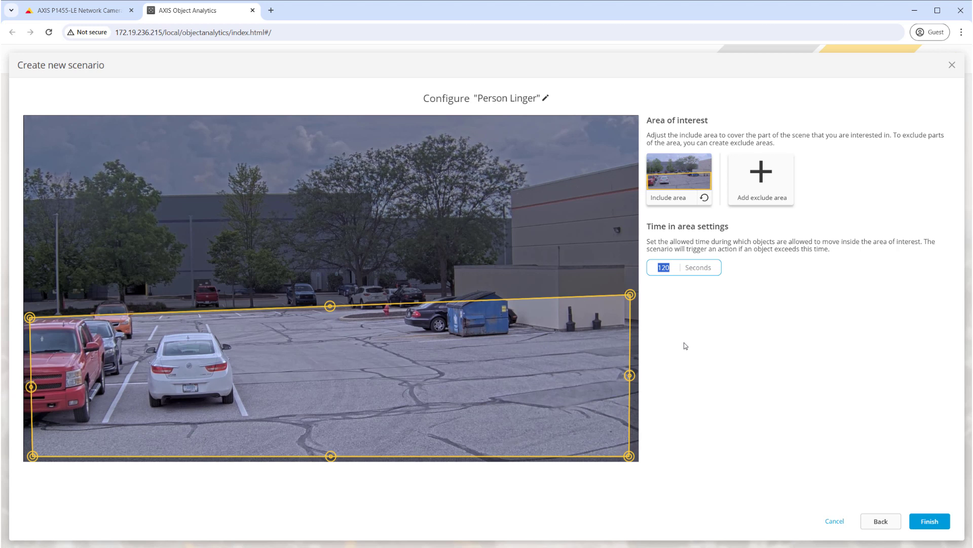
pyautogui.write('5')
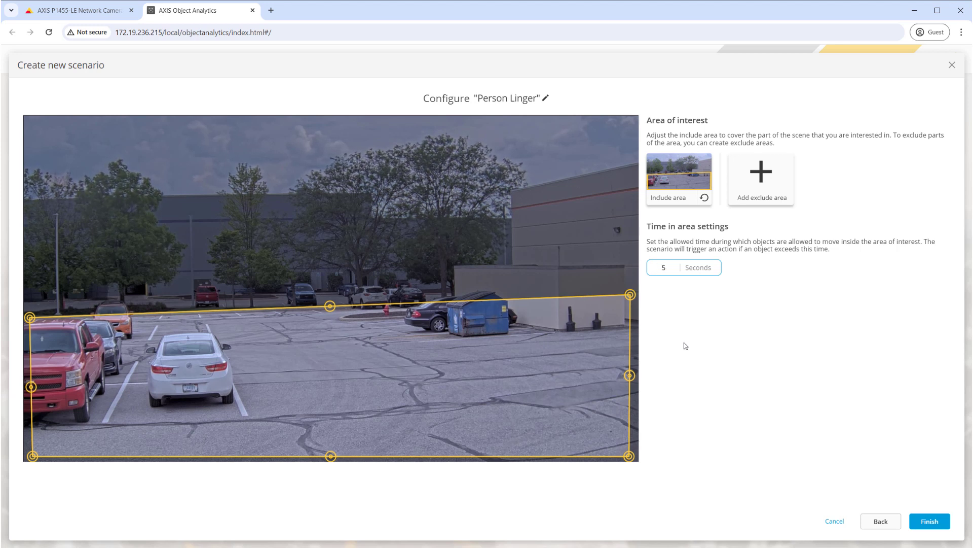
pyautogui.click(929, 521)
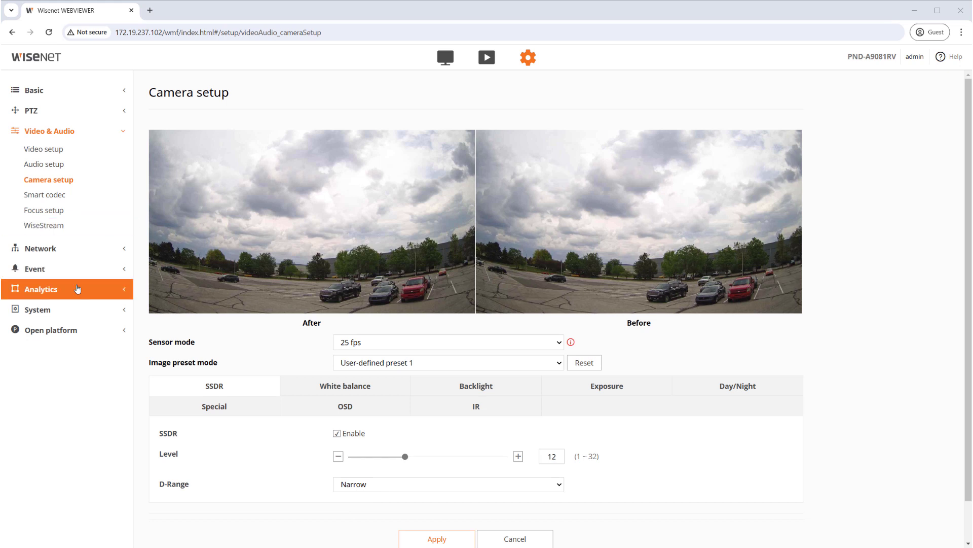
# In the Wisenet PND-A9081RV camera's web viewer, open the object detection settings of the WiseAI application.
pyautogui.click(77, 288)
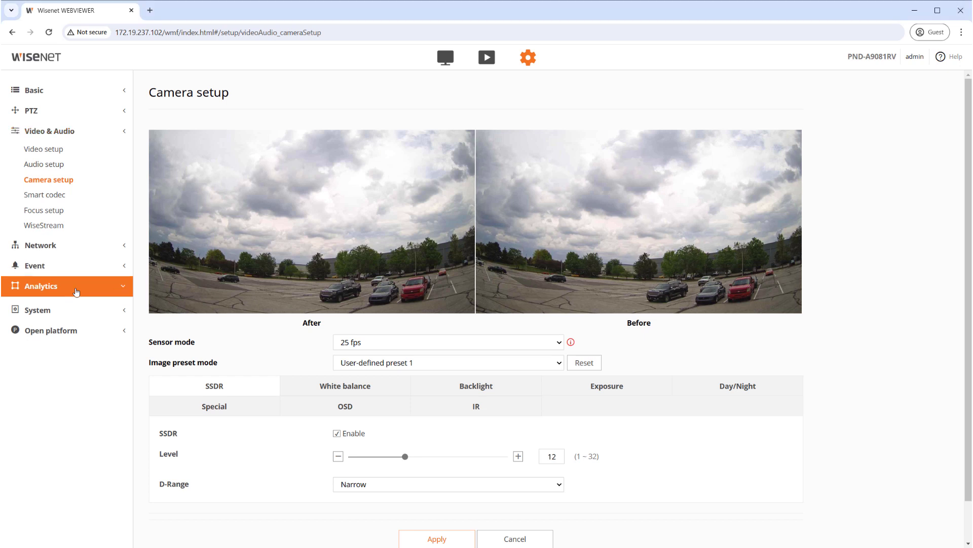
pyautogui.click(78, 270)
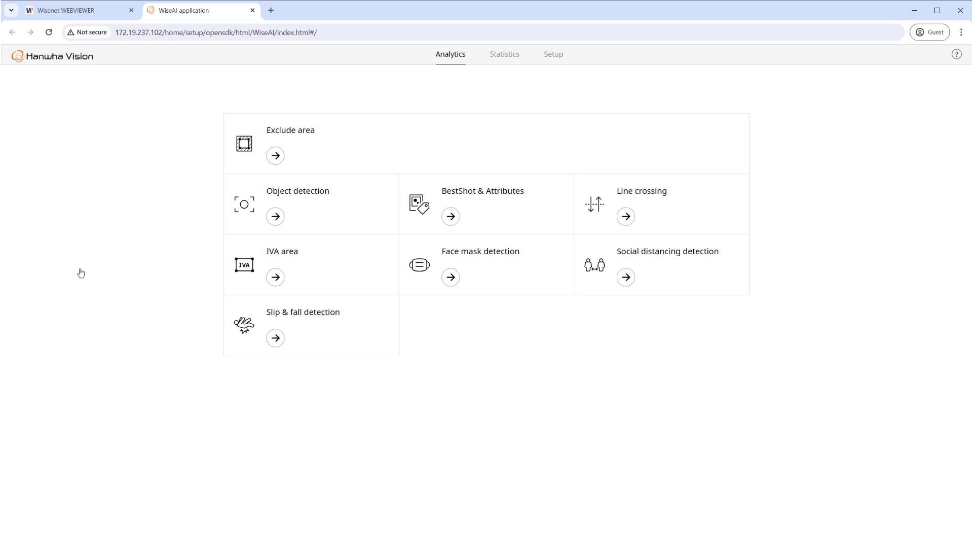
pyautogui.click(303, 214)
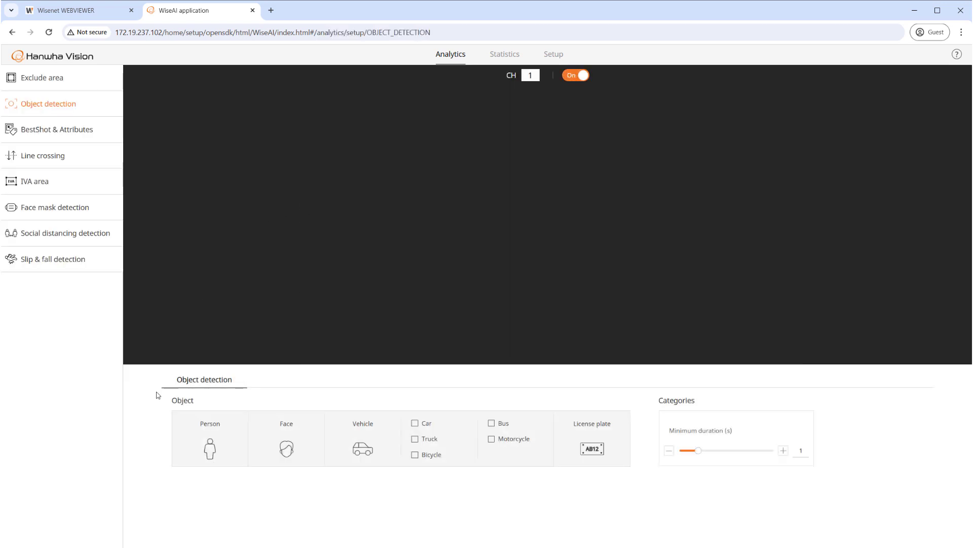
# Set object detection to Person with a minimum duration of 5 seconds, and open the exclude area settings.
pyautogui.click(224, 440)
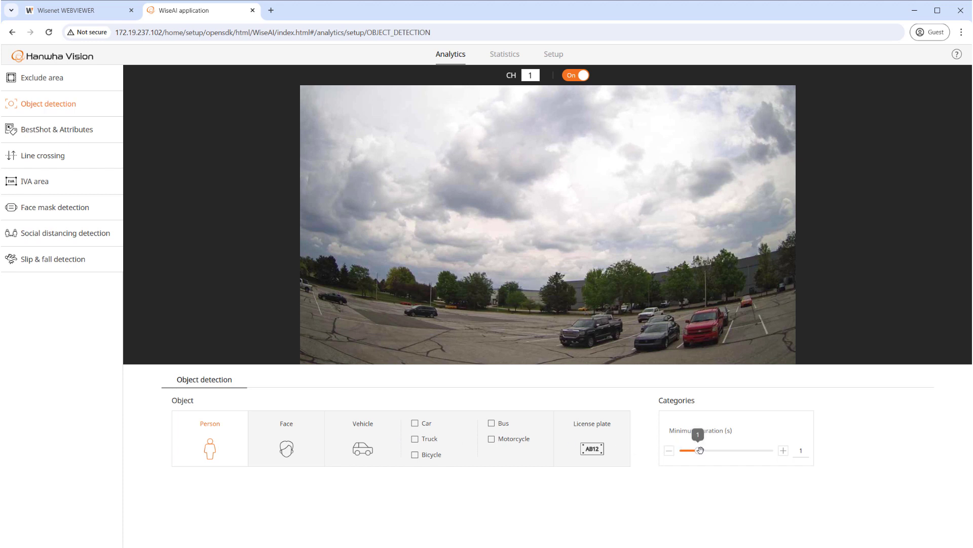
pyautogui.moveTo(698, 451); pyautogui.dragTo(787, 456)
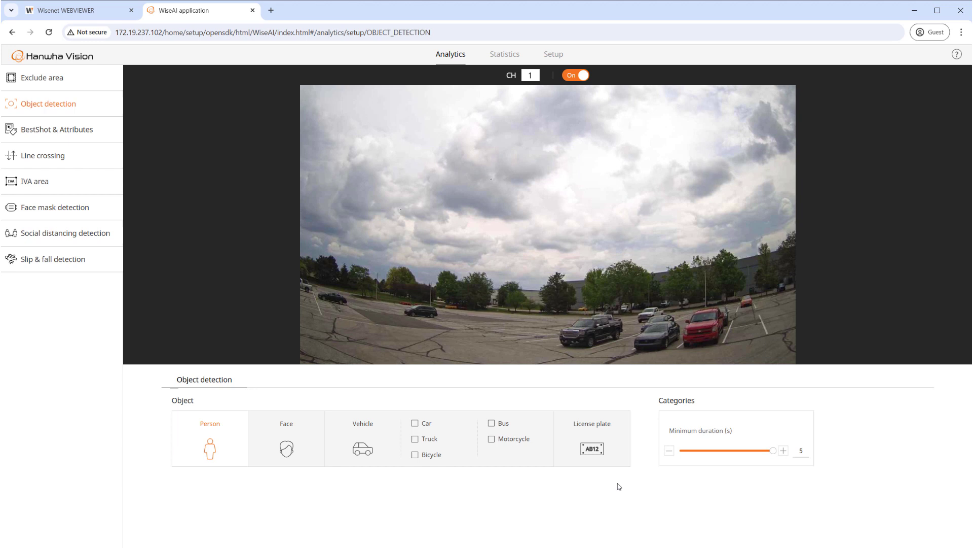
pyautogui.click(77, 84)
pyautogui.click(278, 279)
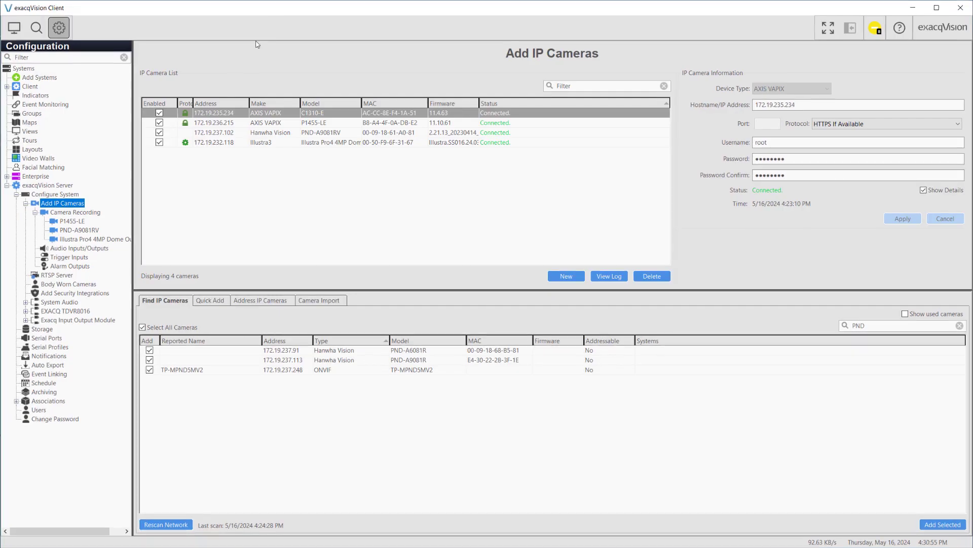
# In exacqVision Client, disable and re-enable the P1455-LE, PND-A9081RV and Illustra Pro4 cameras in the IP camera list to reconnect them.
pyautogui.click(126, 124)
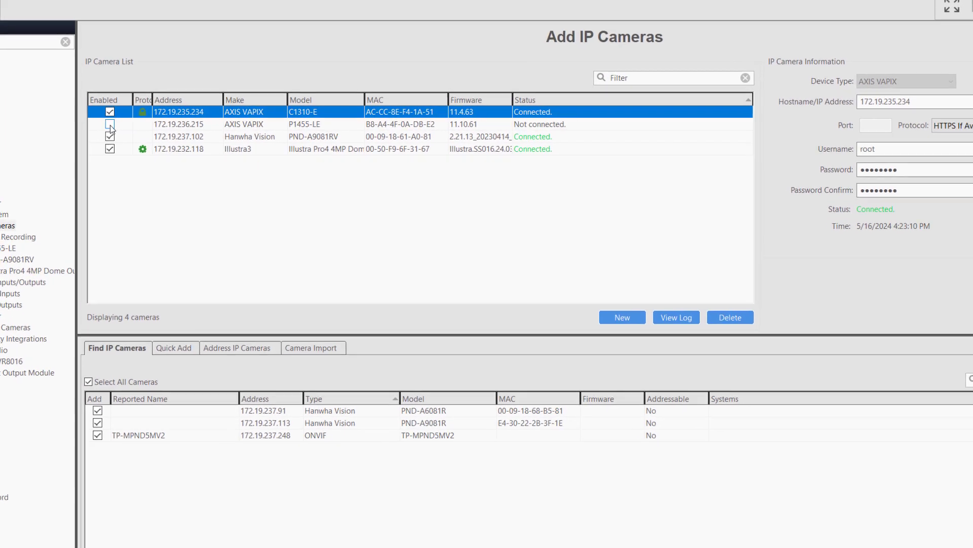
pyautogui.click(127, 135)
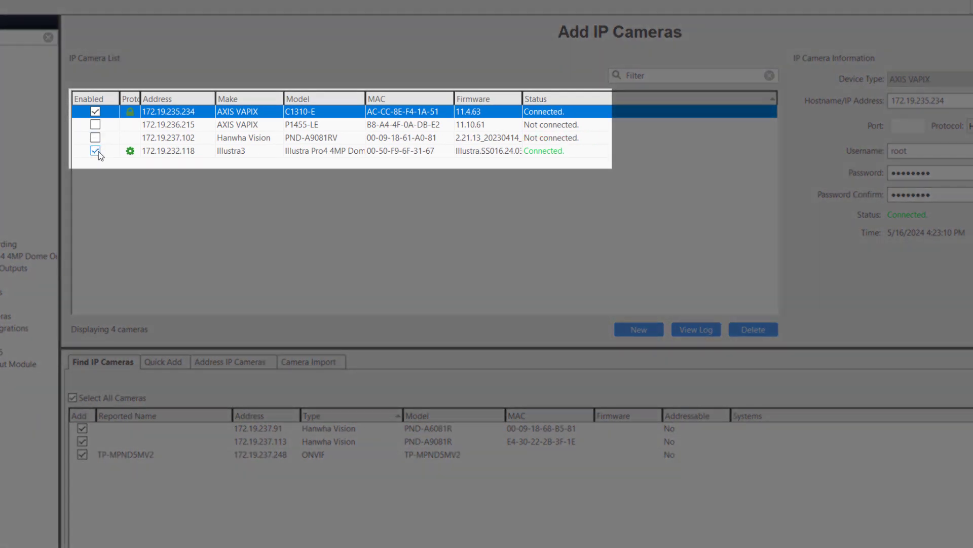
pyautogui.click(97, 151)
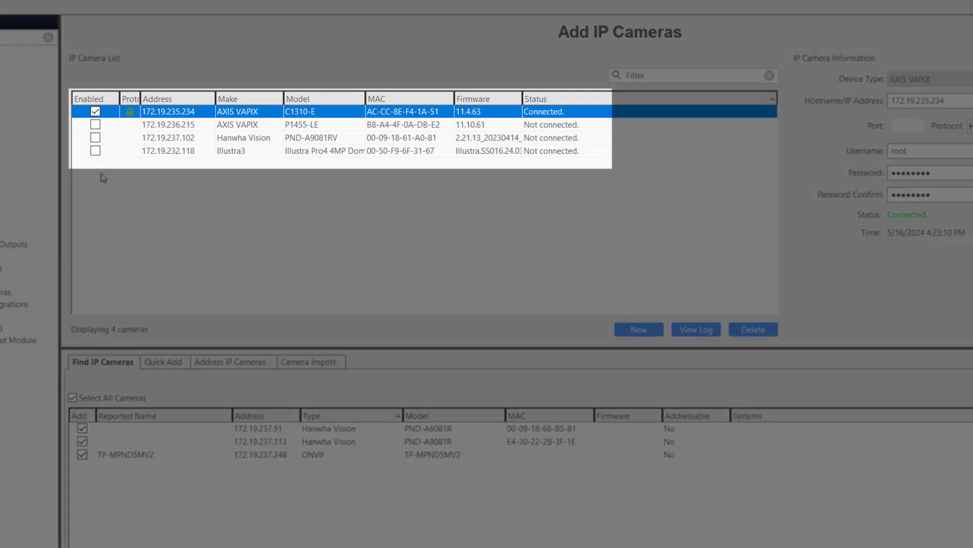
pyautogui.click(95, 125)
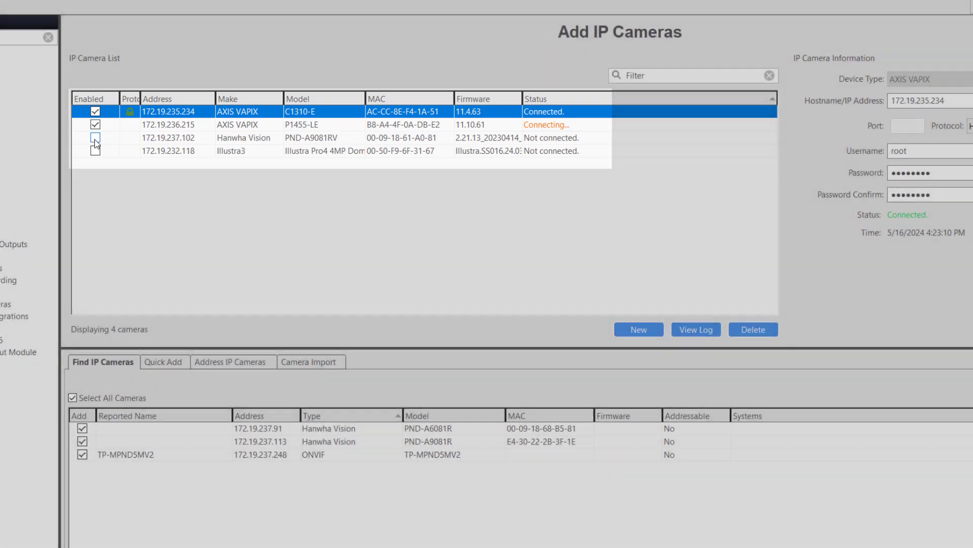
pyautogui.click(95, 138)
pyautogui.click(95, 150)
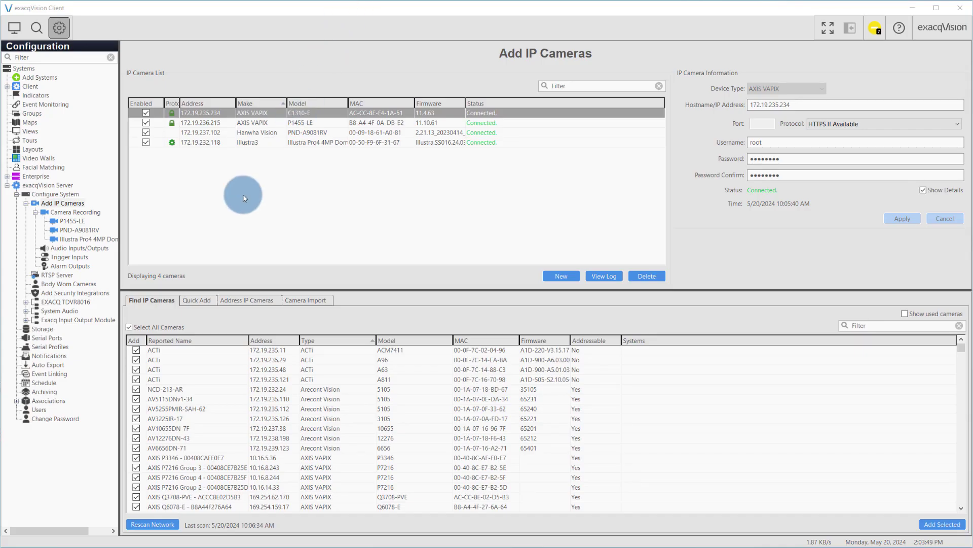
# In Event Linking, create an event link from the Illustra Pro4 Person Linger analytics event to the C1310-E - Output 1 output trigger.
pyautogui.click(57, 374)
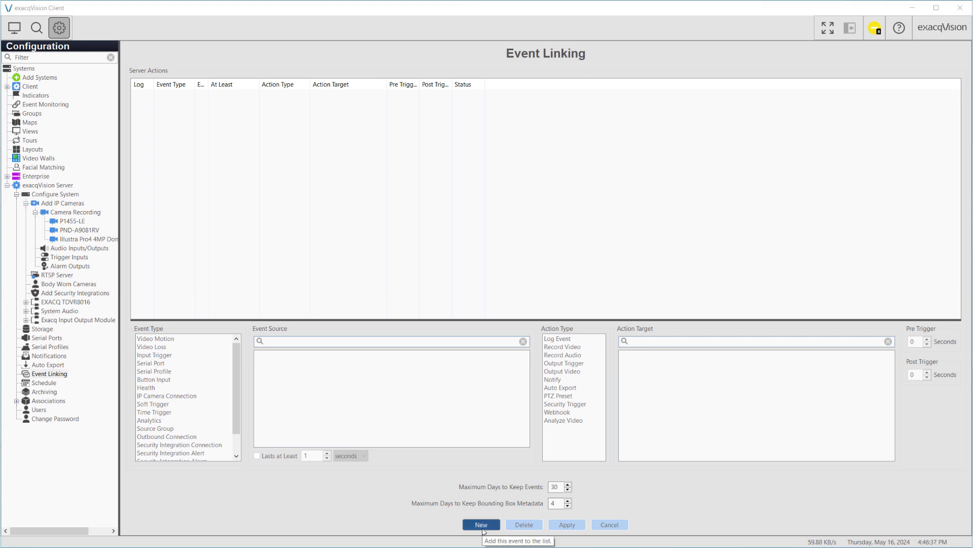
pyautogui.click(481, 524)
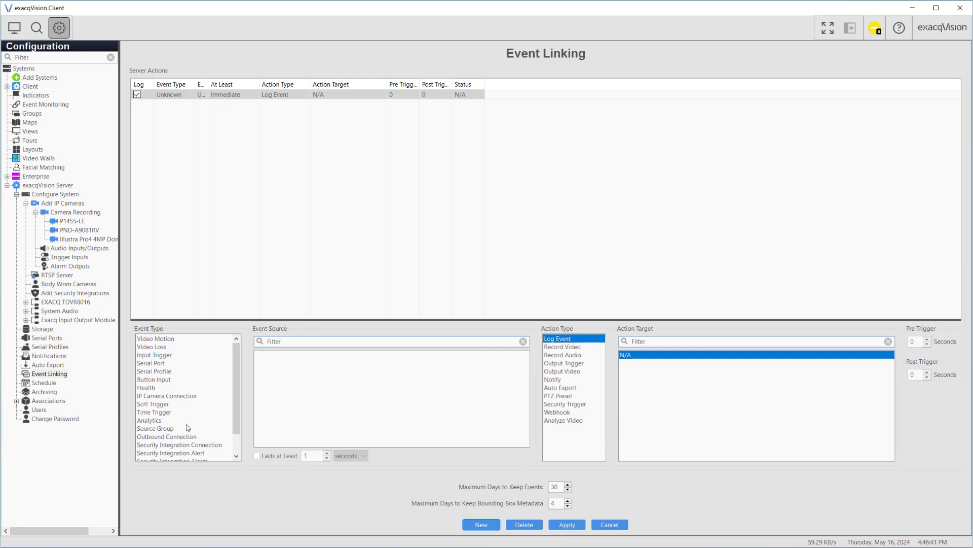
pyautogui.click(169, 421)
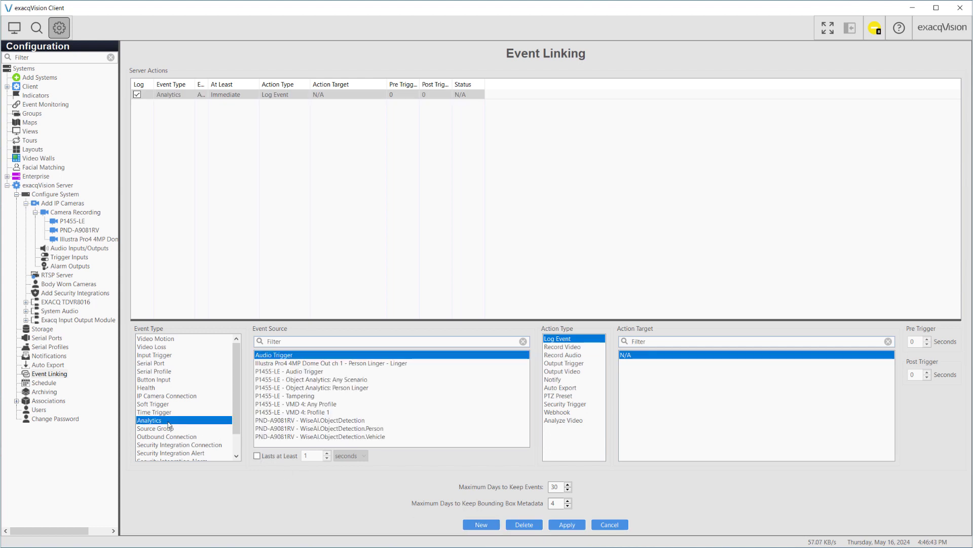
pyautogui.click(174, 340)
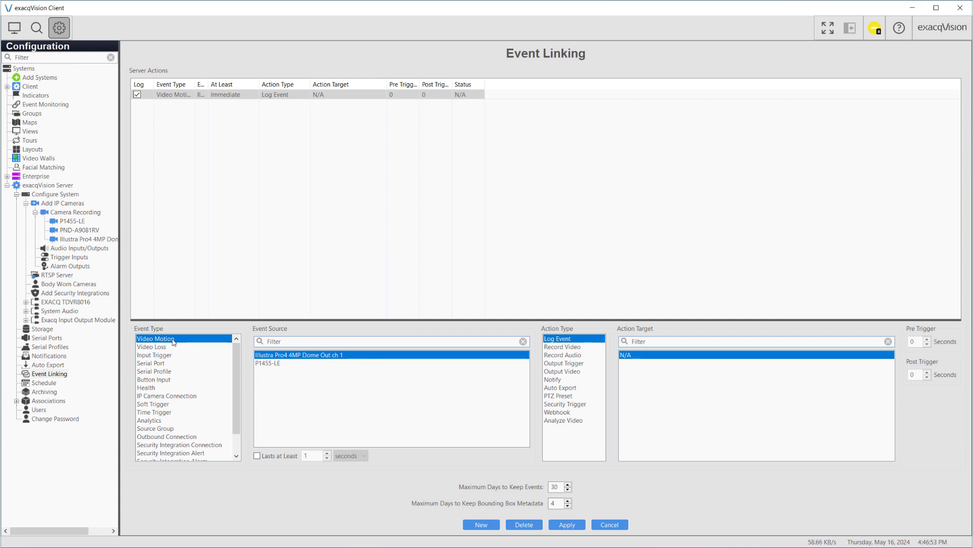
pyautogui.click(177, 421)
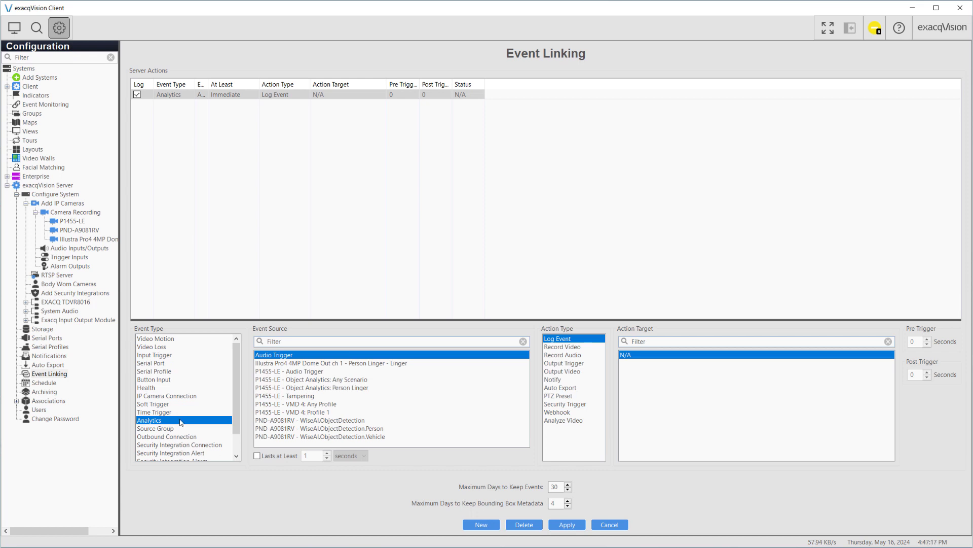
pyautogui.click(352, 364)
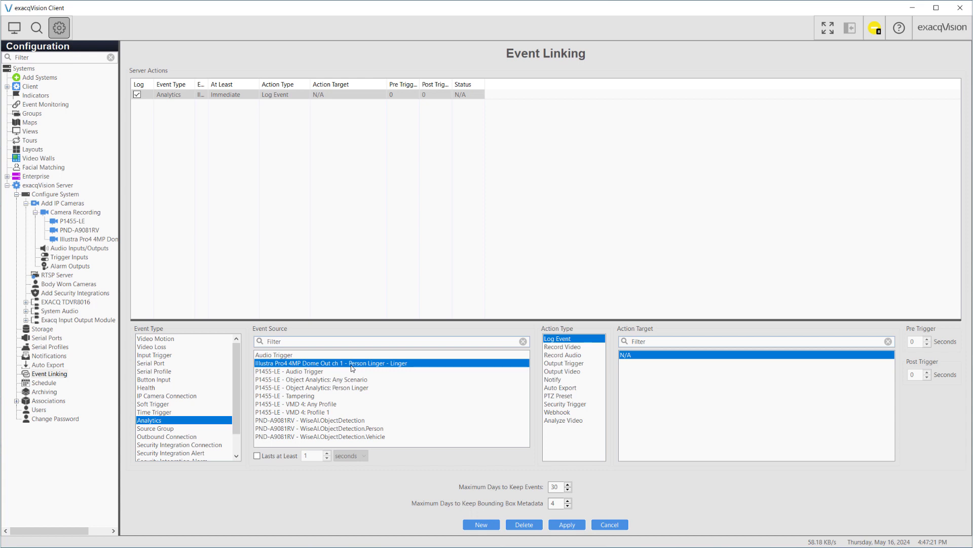
pyautogui.click(562, 364)
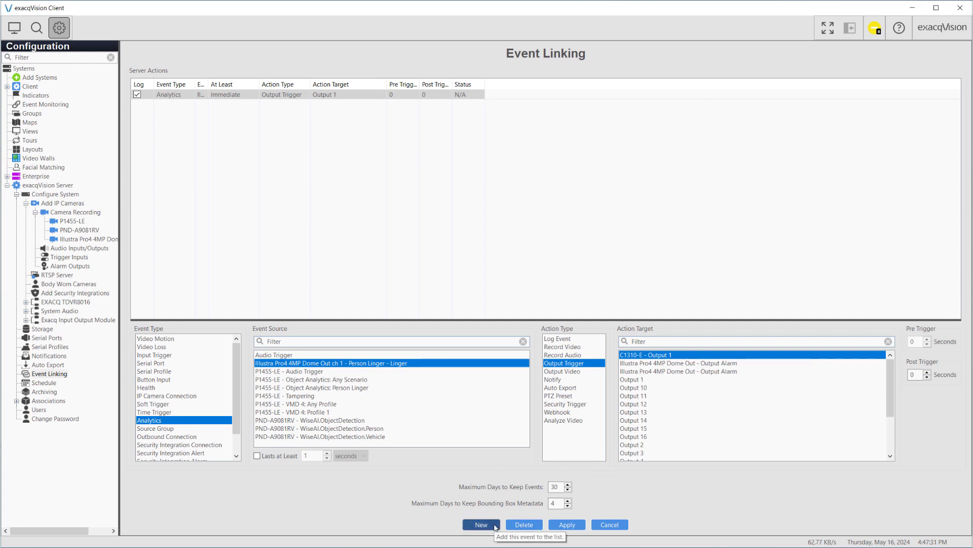
# Add and apply output trigger links to C1310-E - Output 1 for P1455-LE Person Linger and PND-A9081RV WiseAI.ObjectDetection.Person.
pyautogui.click(495, 525)
pyautogui.click(357, 387)
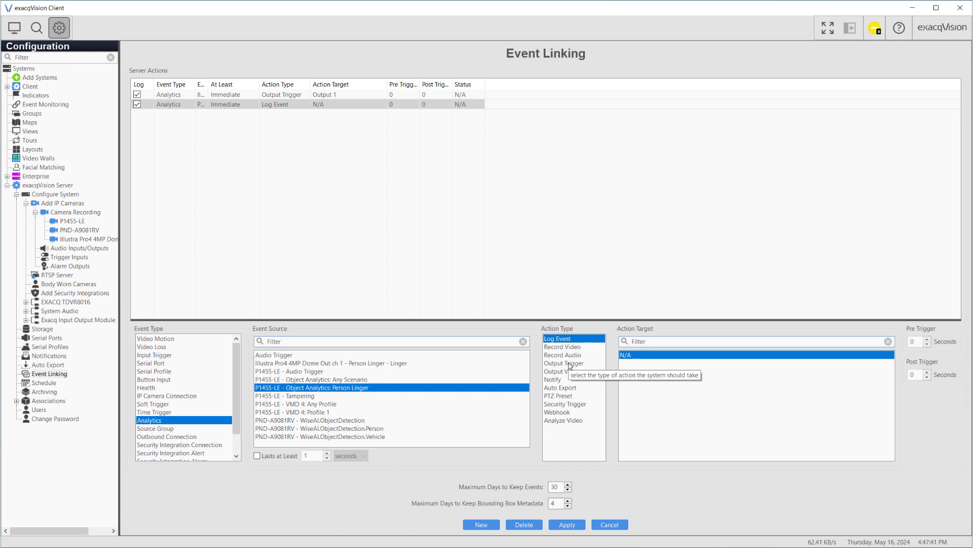
pyautogui.click(564, 363)
pyautogui.click(482, 524)
pyautogui.click(357, 429)
pyautogui.click(564, 363)
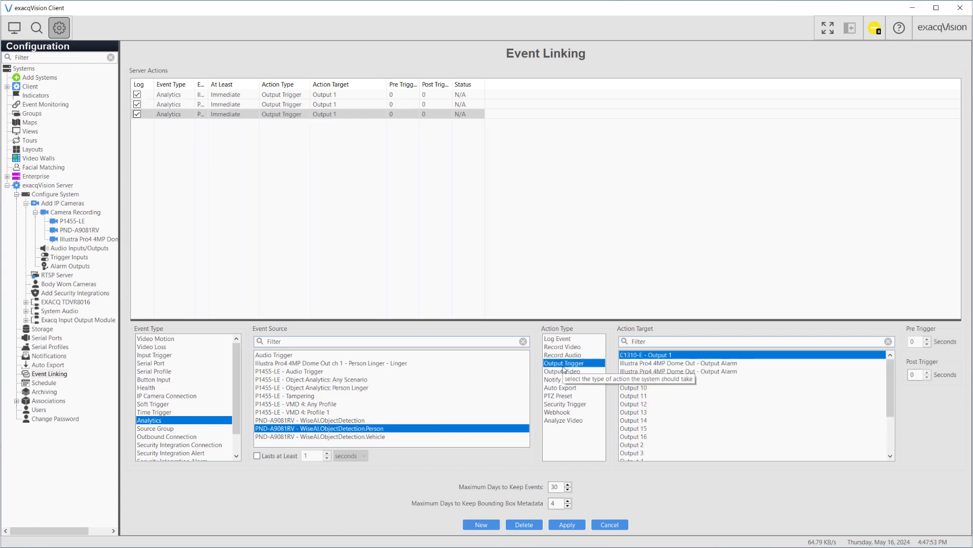
pyautogui.click(582, 526)
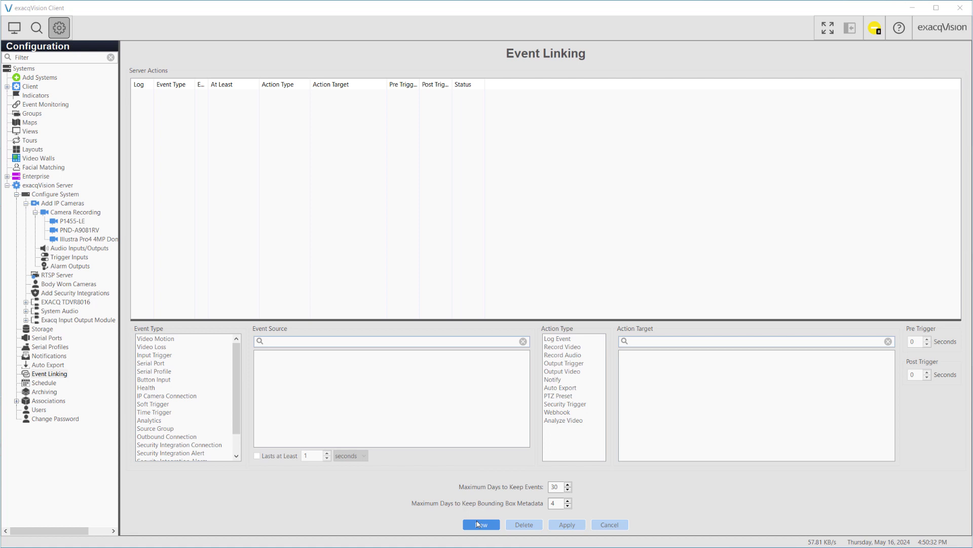
# Start a new event link of type Source Group and create a source group named Dealer Lot Person Detection.
pyautogui.click(480, 525)
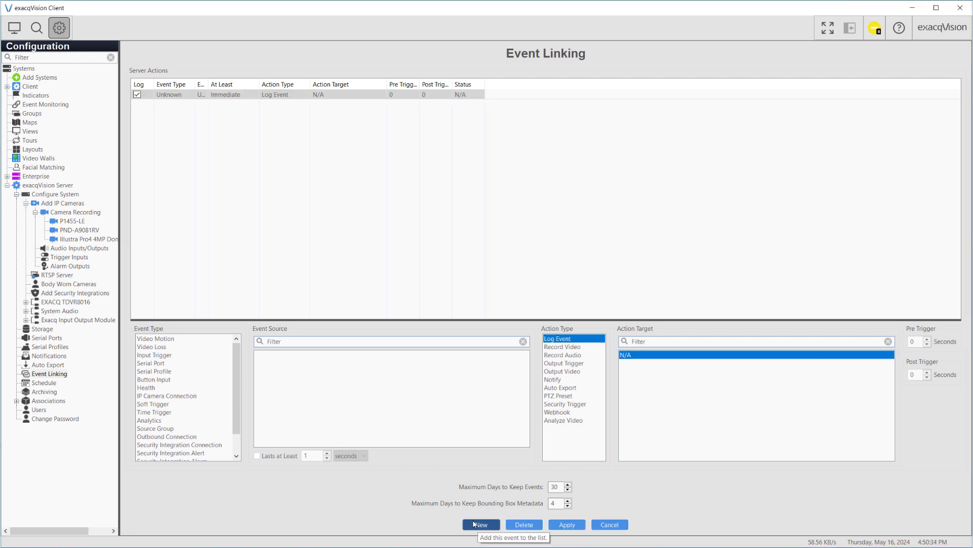
pyautogui.click(171, 429)
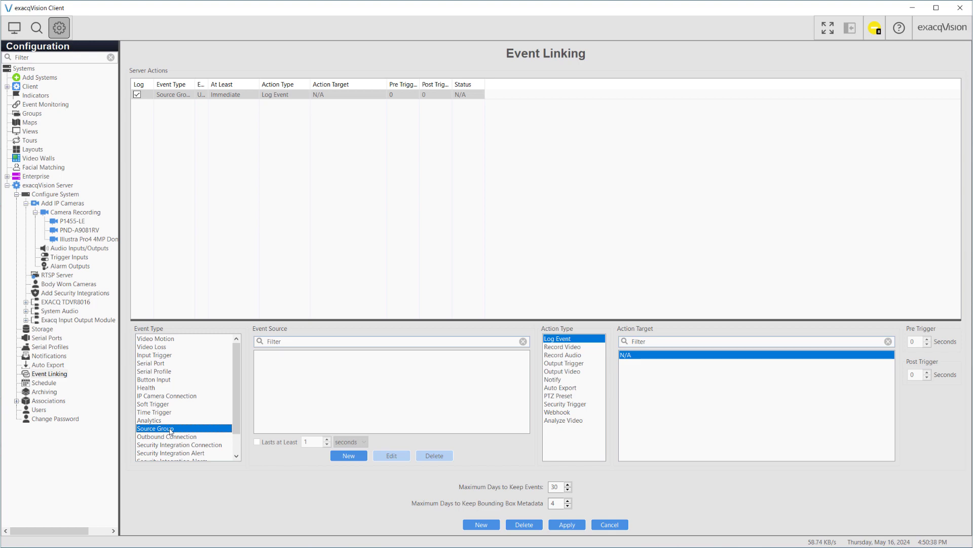
pyautogui.click(336, 459)
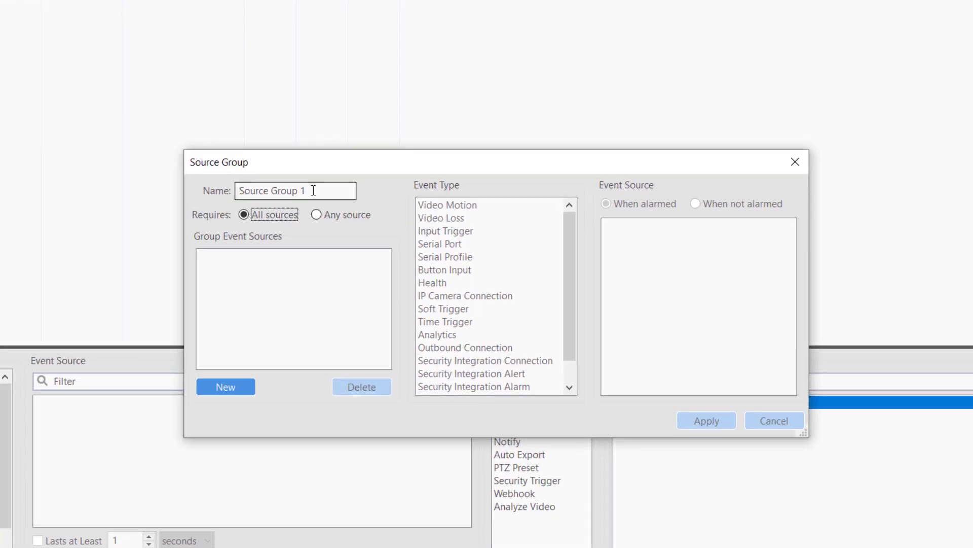
pyautogui.moveTo(313, 191); pyautogui.dragTo(235, 190)
pyautogui.write('Dealer Lot Person Detection')
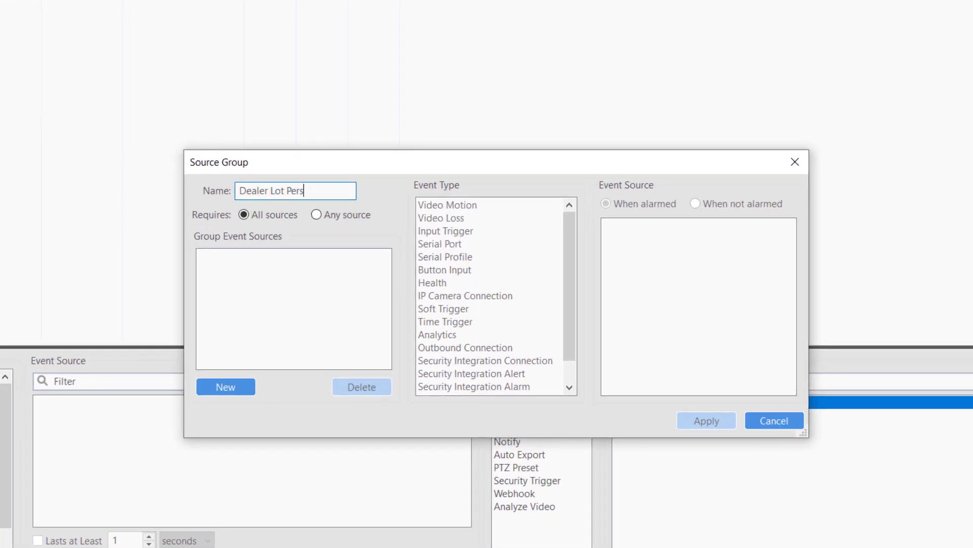
# Add the P1455-LE Person Linger, Illustra Pro4 Person Linger and PND-A9081RV ObjectDetection.Person analytics to the group's event sources.
pyautogui.click(222, 390)
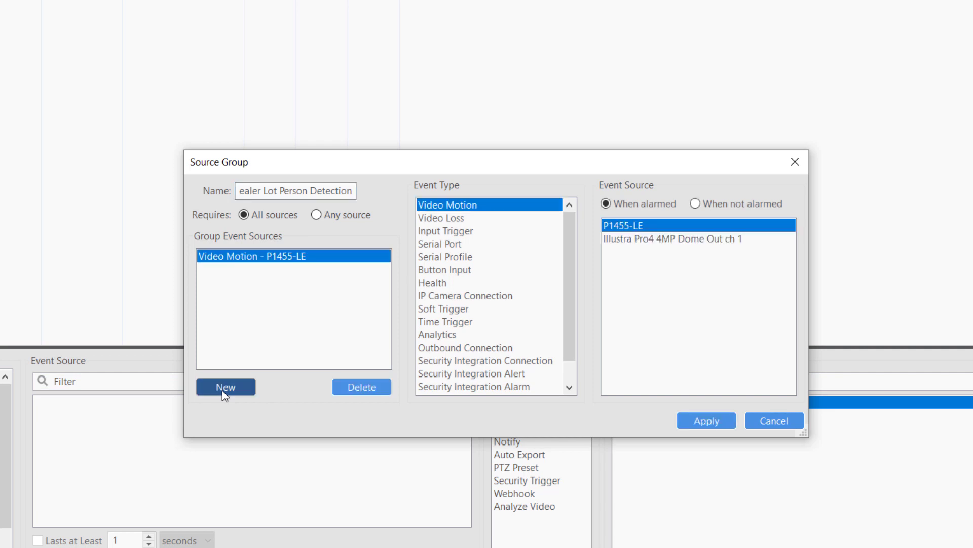
pyautogui.click(446, 336)
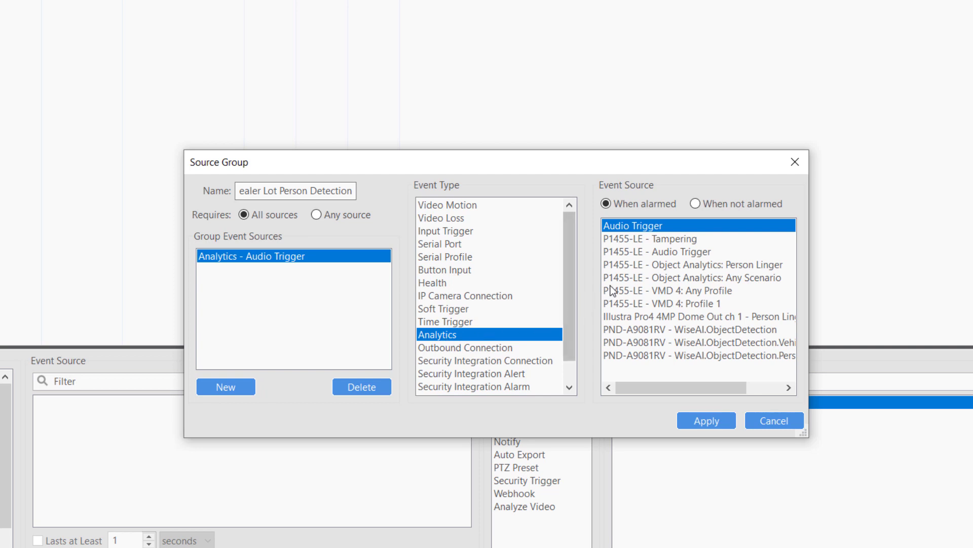
pyautogui.click(648, 267)
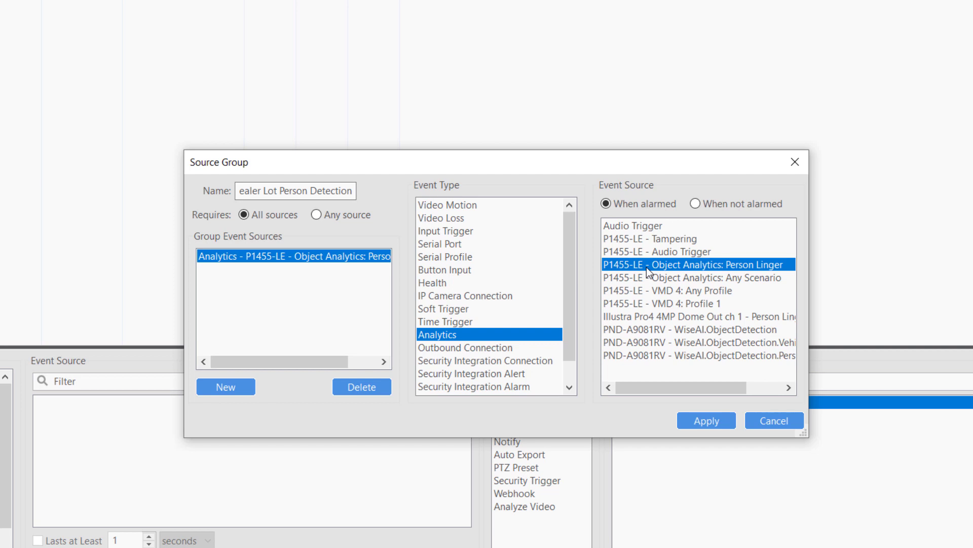
pyautogui.click(251, 386)
pyautogui.click(664, 304)
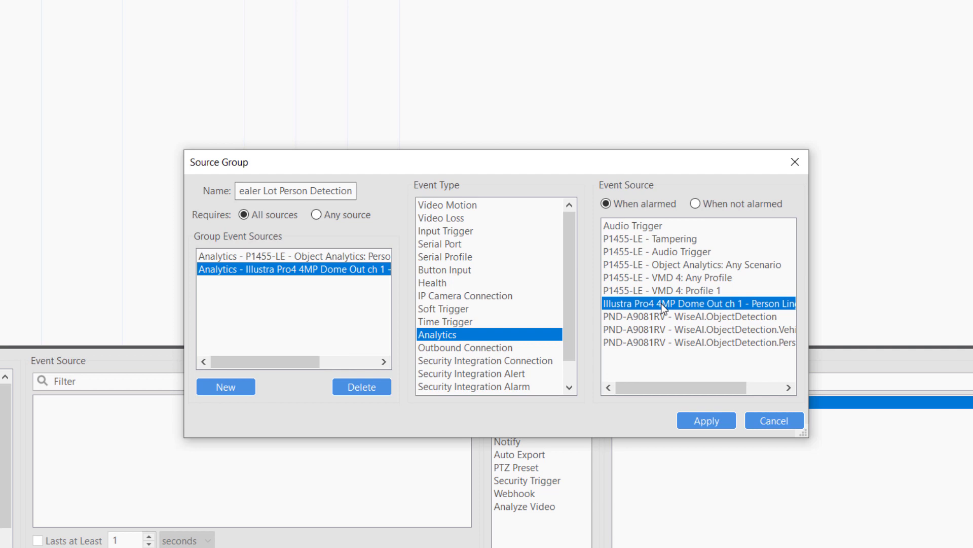
pyautogui.click(620, 329)
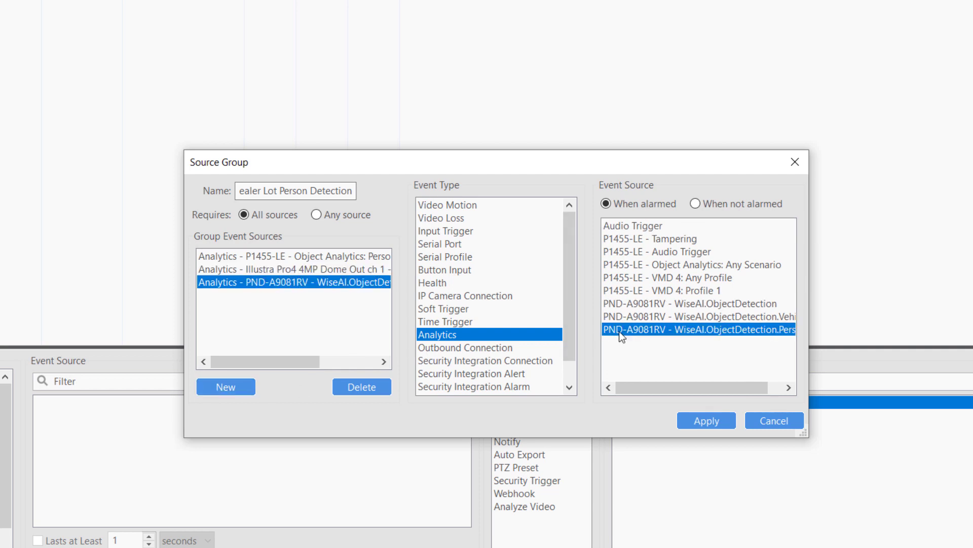
# Set the source group to require any source, save it, and apply its link to the C1310-E - Output 1 output trigger.
pyautogui.click(327, 214)
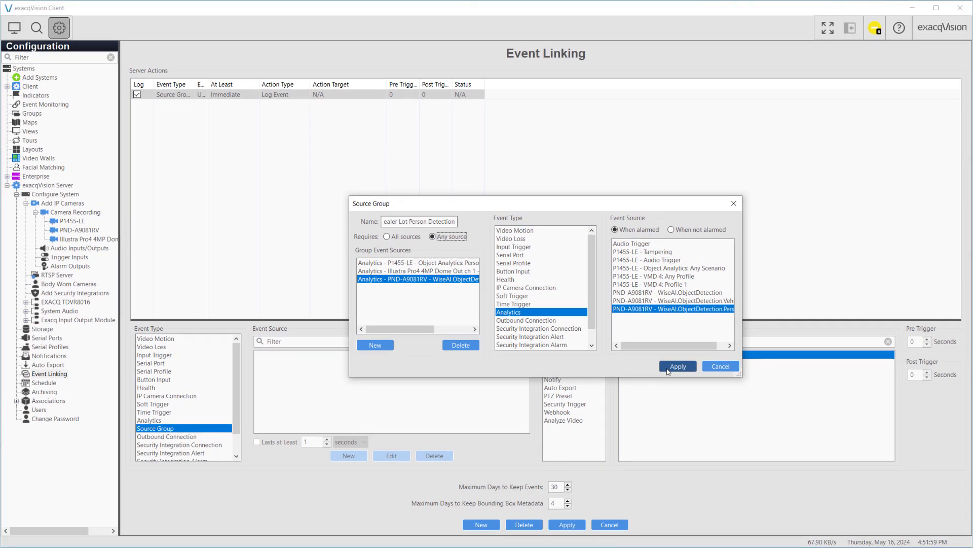
pyautogui.click(668, 370)
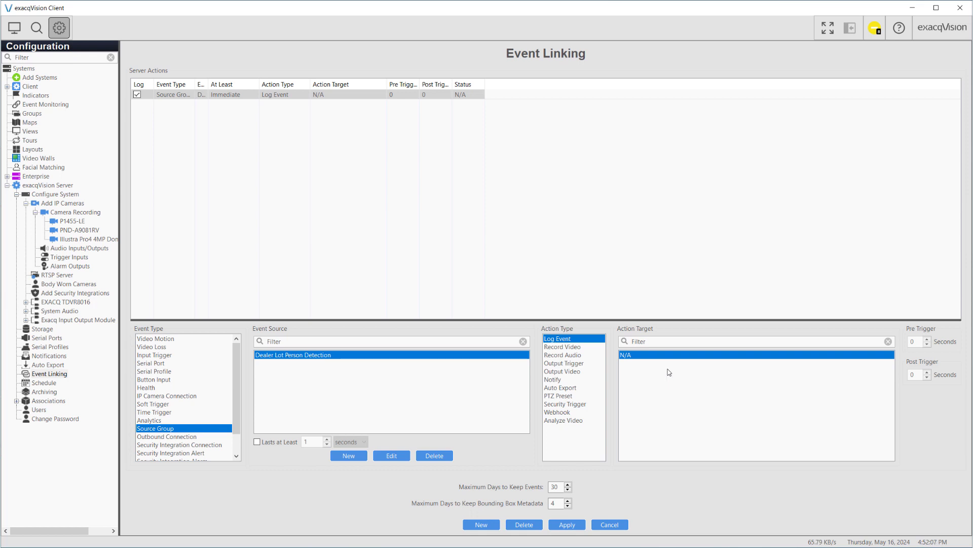
pyautogui.click(584, 363)
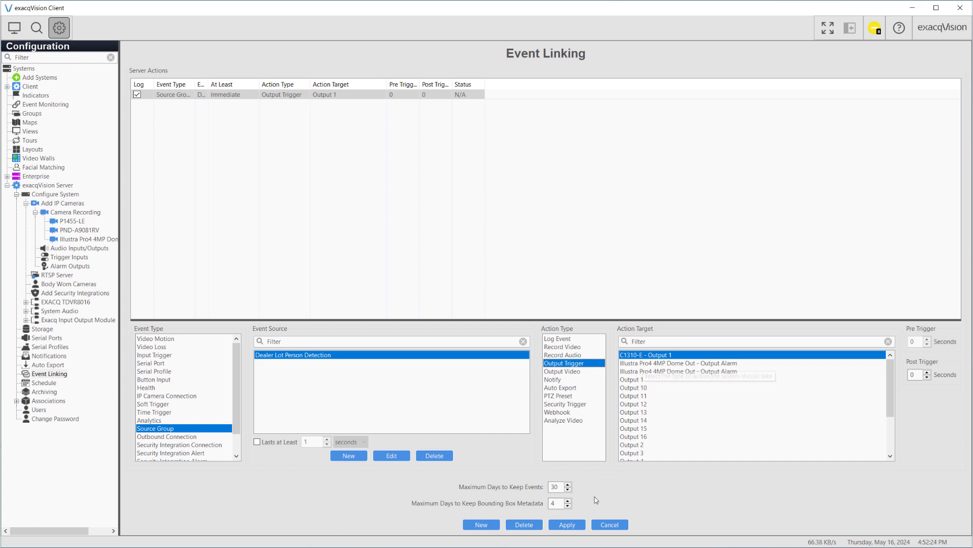
pyautogui.click(581, 527)
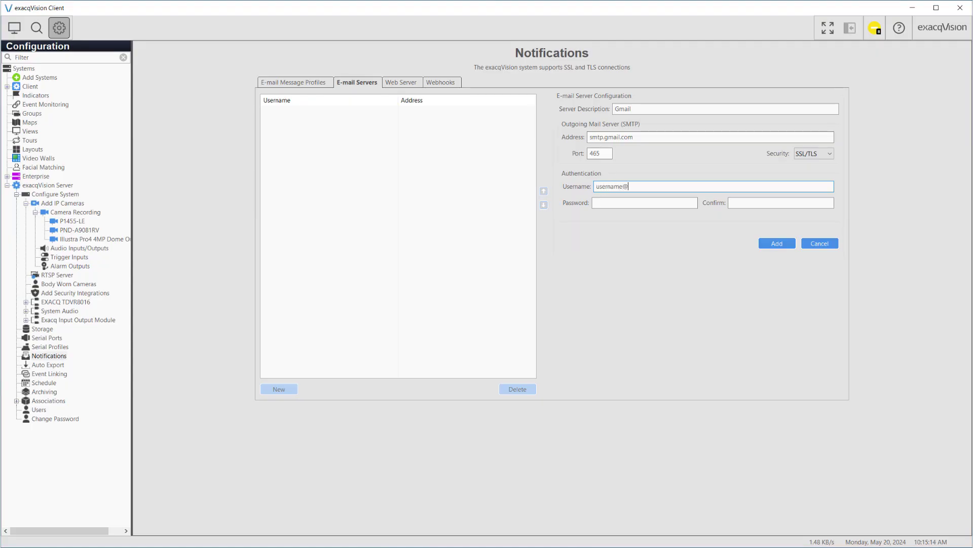
# Complete the Gmail server's authentication with the account username, password and password confirmation, and add the e-mail server.
pyautogui.write('gmail.com')
pyautogui.write('•••••••••')
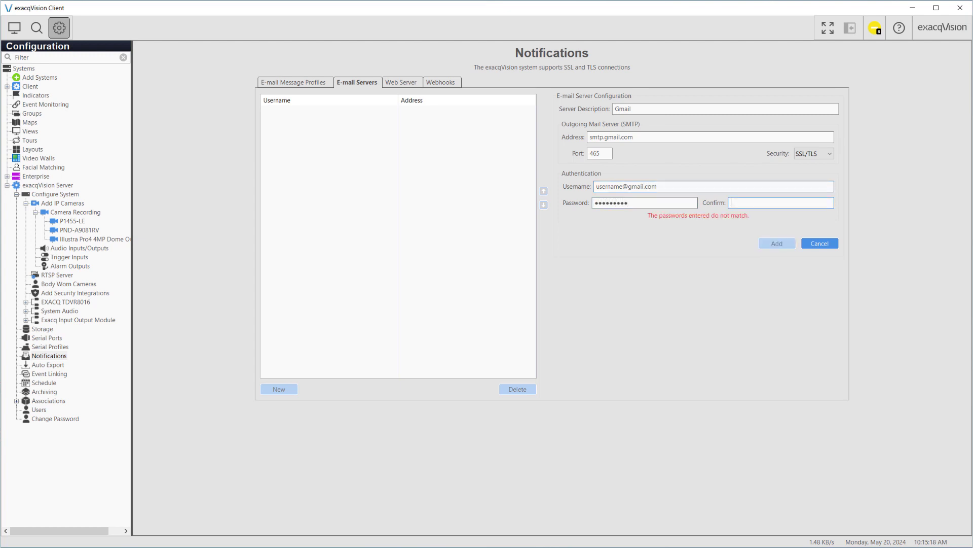
pyautogui.write('•••••••••')
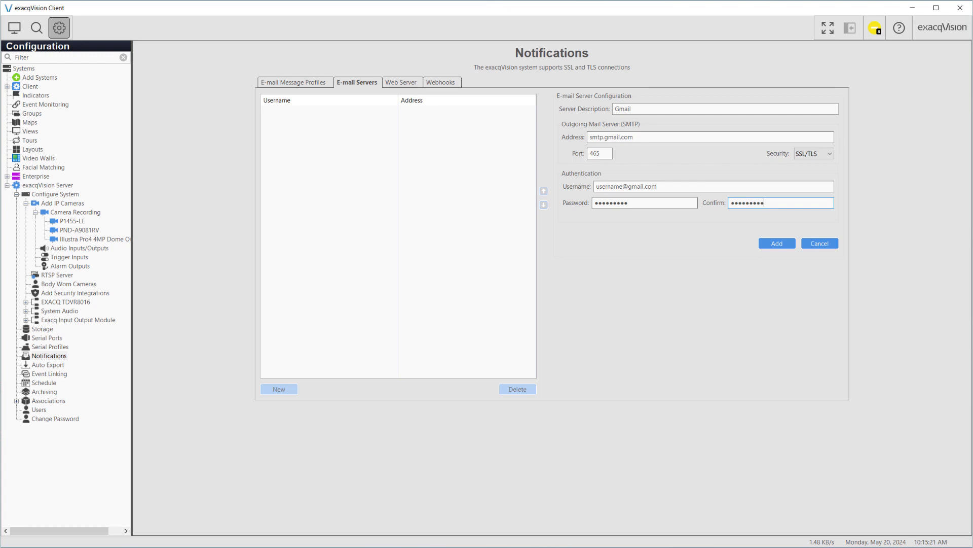
pyautogui.click(786, 244)
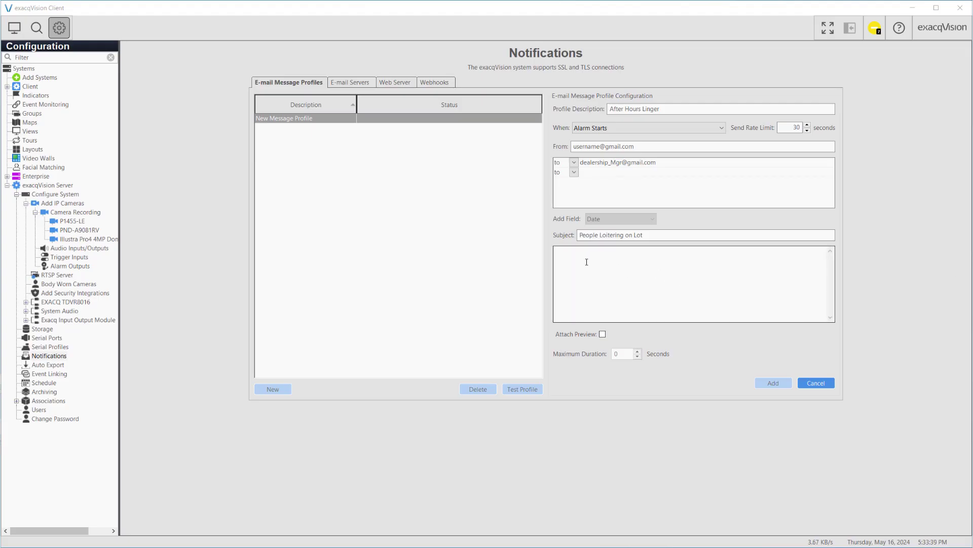
# In the After Hours Linger message body, insert the Date & Time field and write "People detected on lot after hours." above it.
pyautogui.click(587, 261)
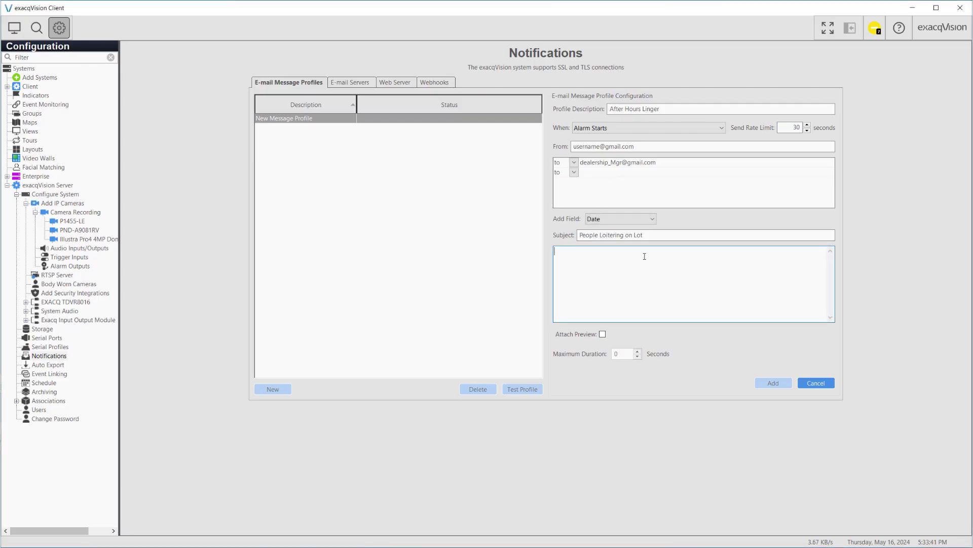
pyautogui.click(642, 219)
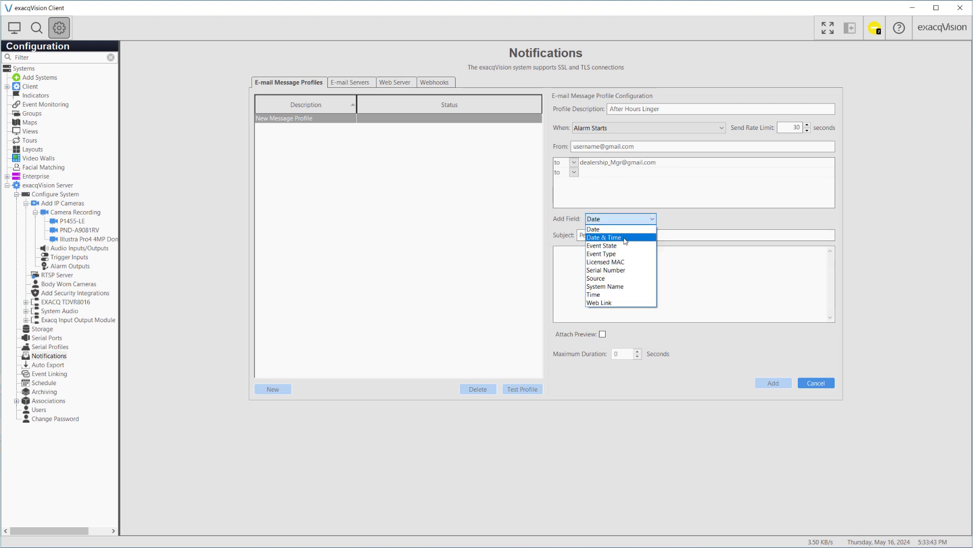
pyautogui.click(625, 239)
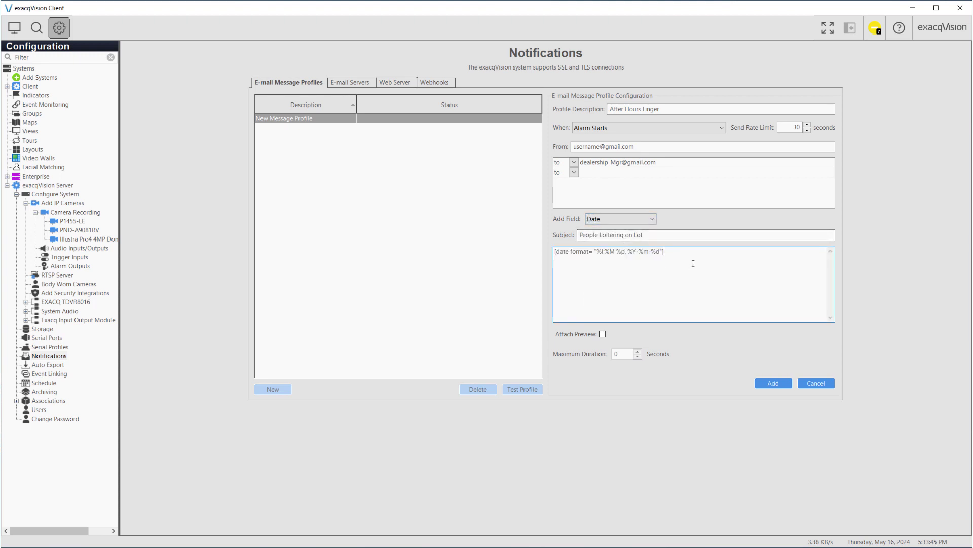
pyautogui.press('Up')
pyautogui.press('Return')
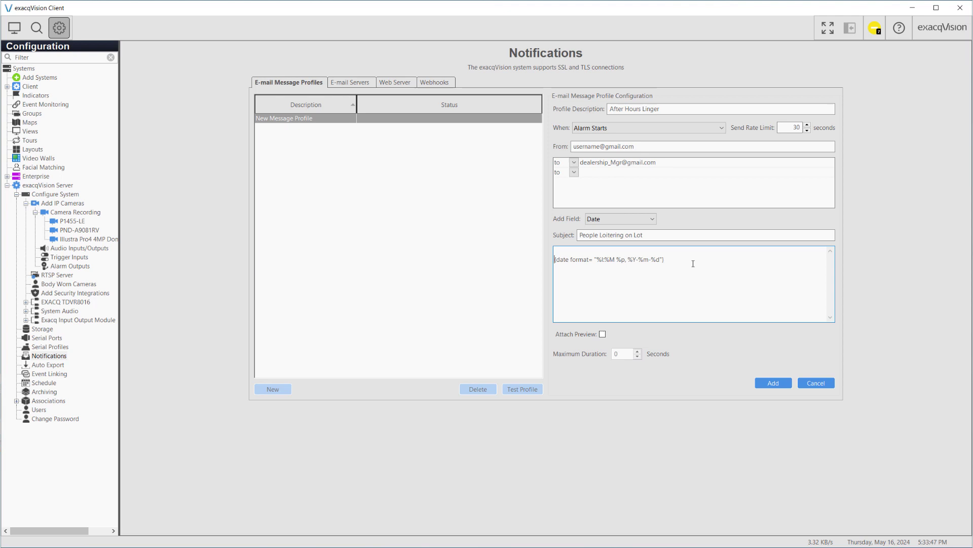
pyautogui.write('People detected on lot after hours.')
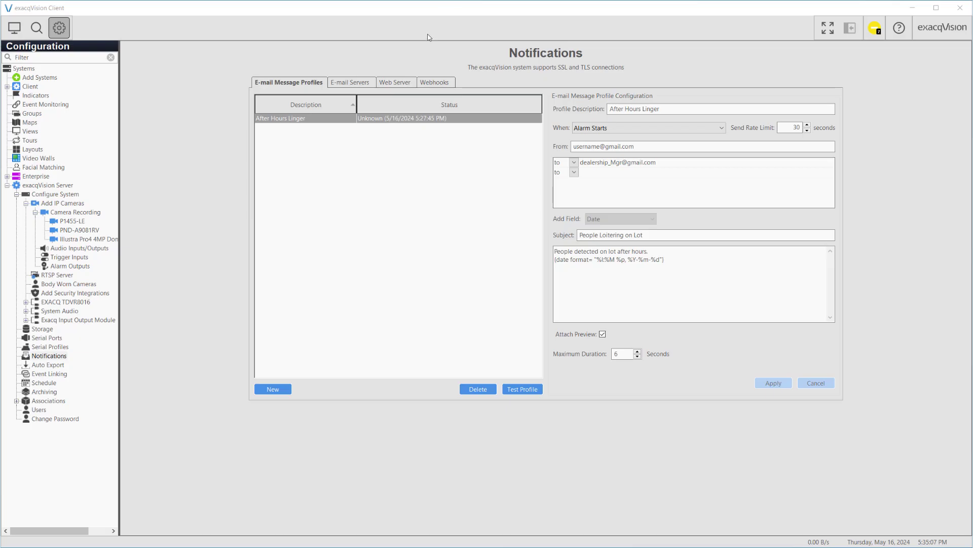
# Add and apply an event link from the Dealer Lot Person Detection source group to a Notify action targeting After Hours Linger.
pyautogui.click(44, 376)
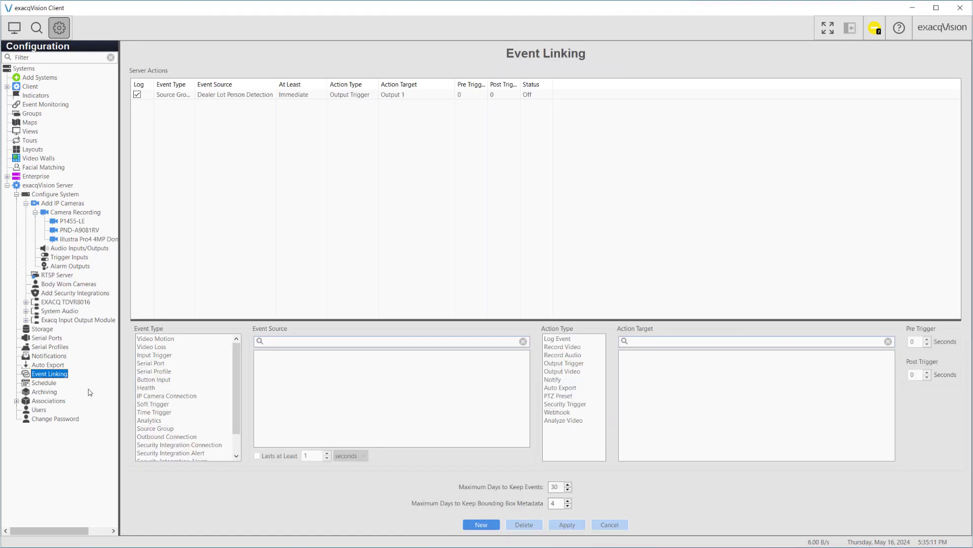
pyautogui.click(476, 526)
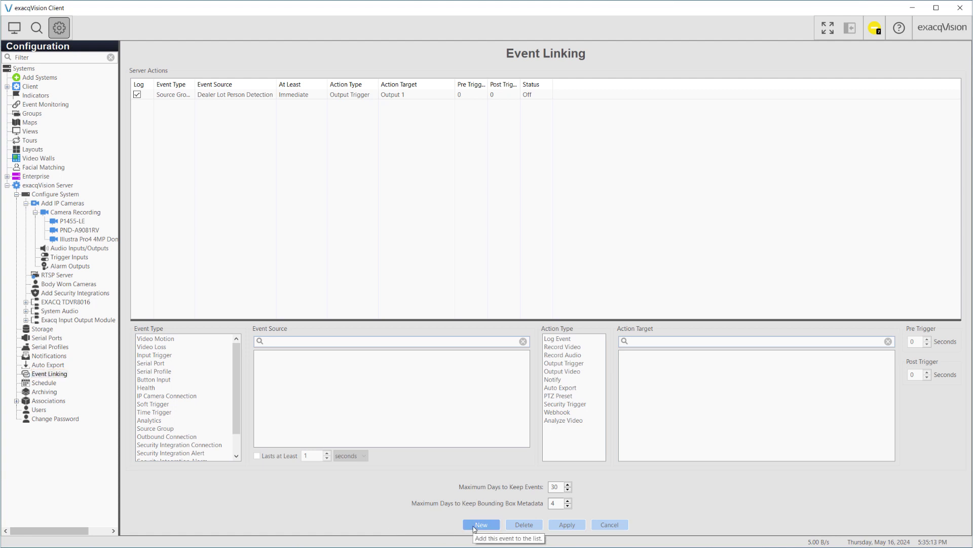
pyautogui.click(475, 527)
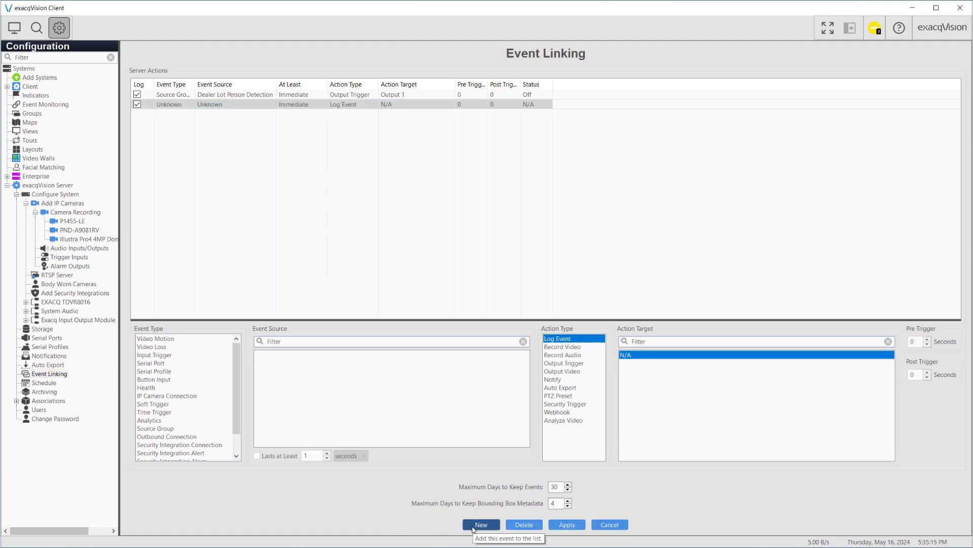
pyautogui.click(166, 429)
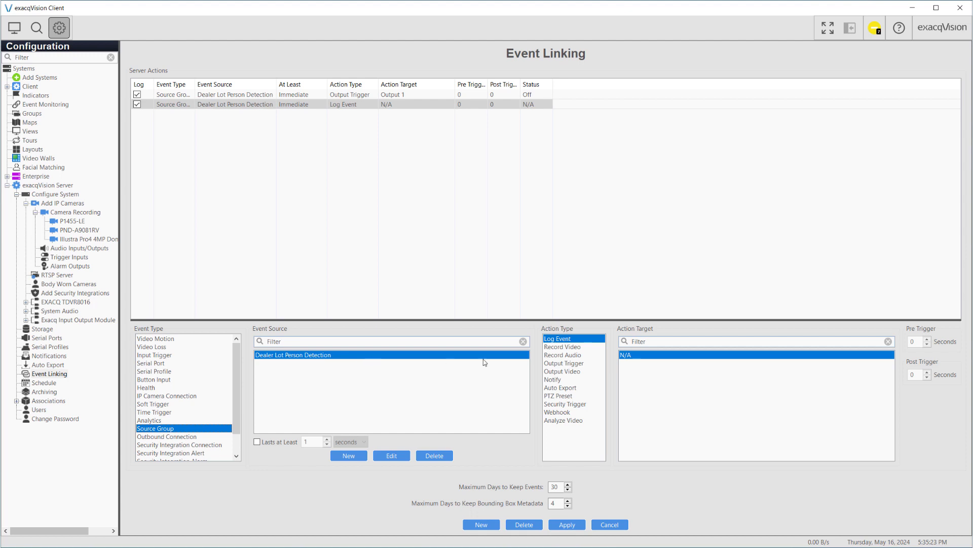
pyautogui.click(551, 379)
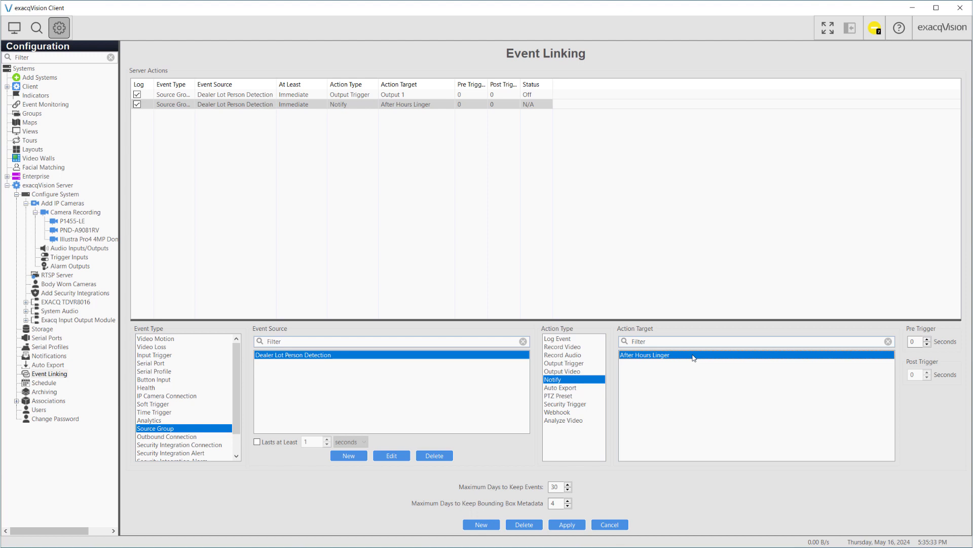
pyautogui.click(581, 523)
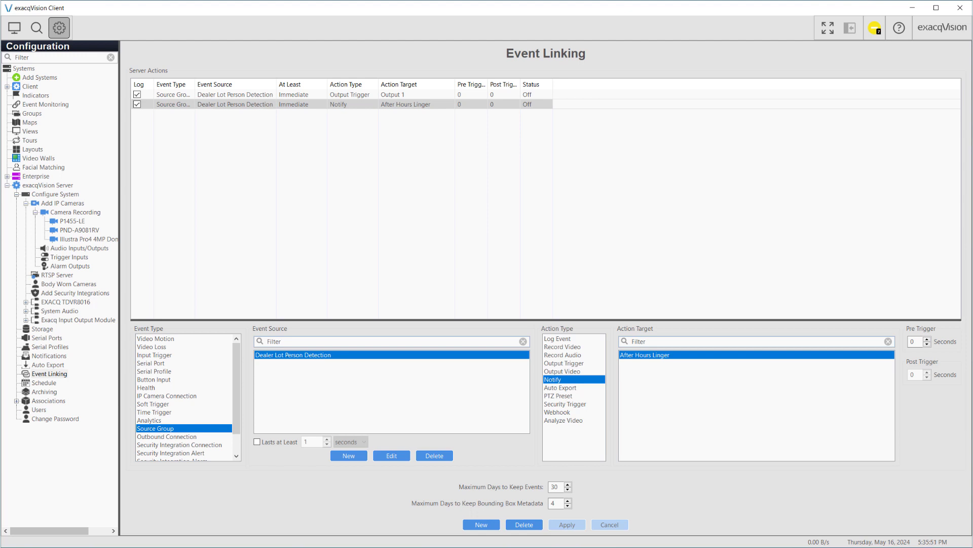
# Schedule both Dealer Lot Person Detection source group rows as None from 9 AM to 8 PM, copy this to every day, and apply.
pyautogui.click(47, 383)
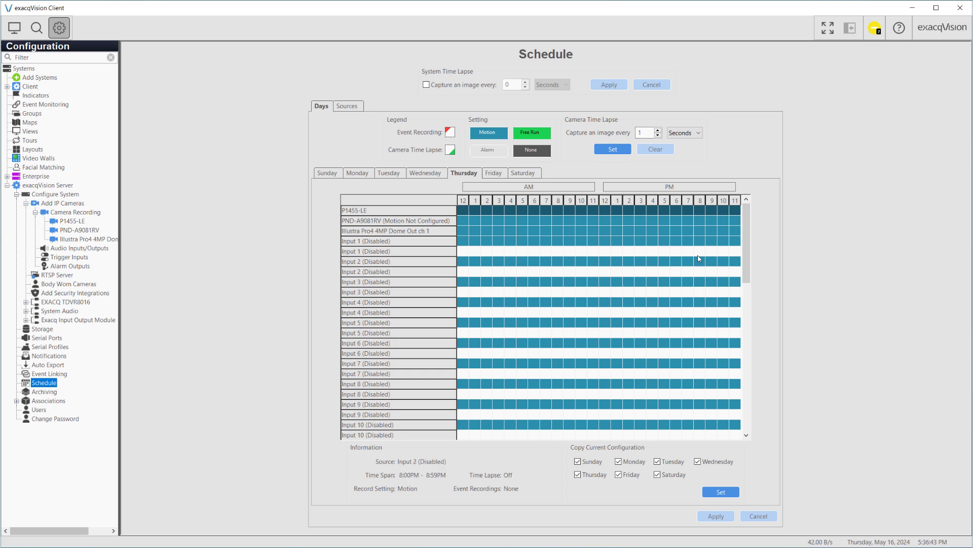
pyautogui.moveTo(746, 218); pyautogui.dragTo(761, 384)
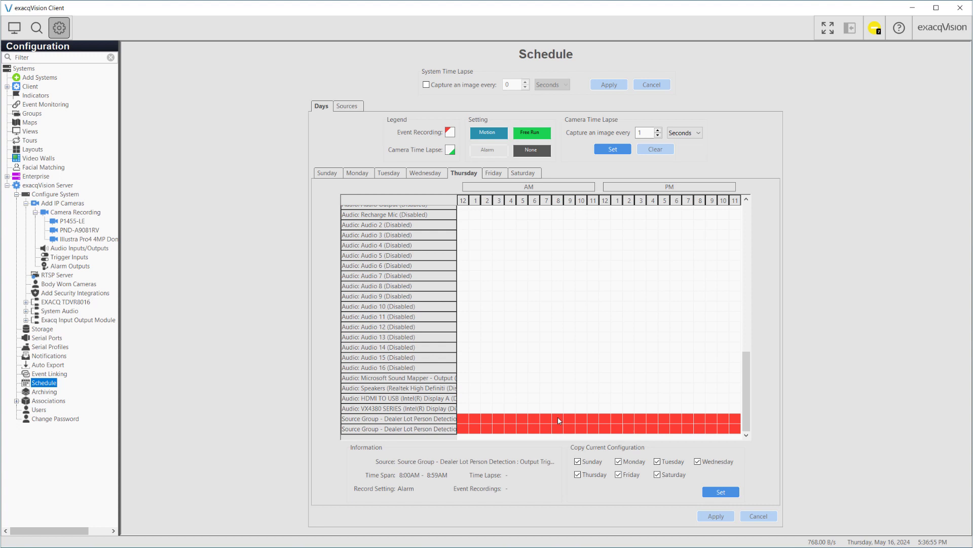
pyautogui.moveTo(569, 420); pyautogui.dragTo(686, 430)
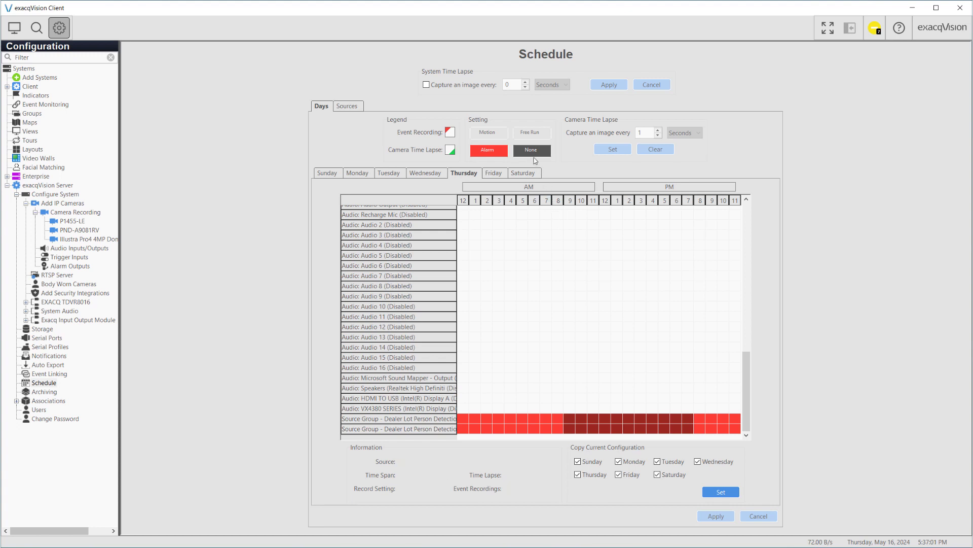
pyautogui.click(534, 156)
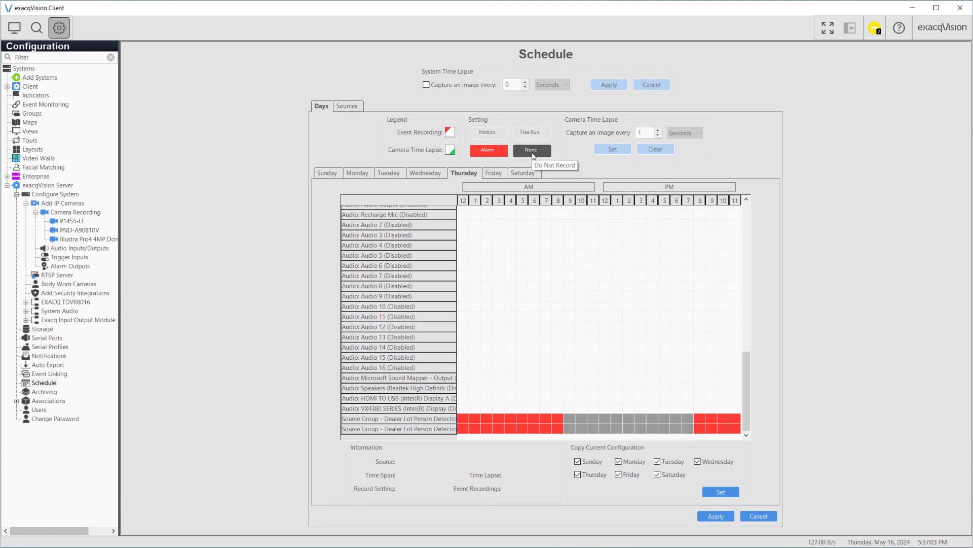
pyautogui.click(722, 497)
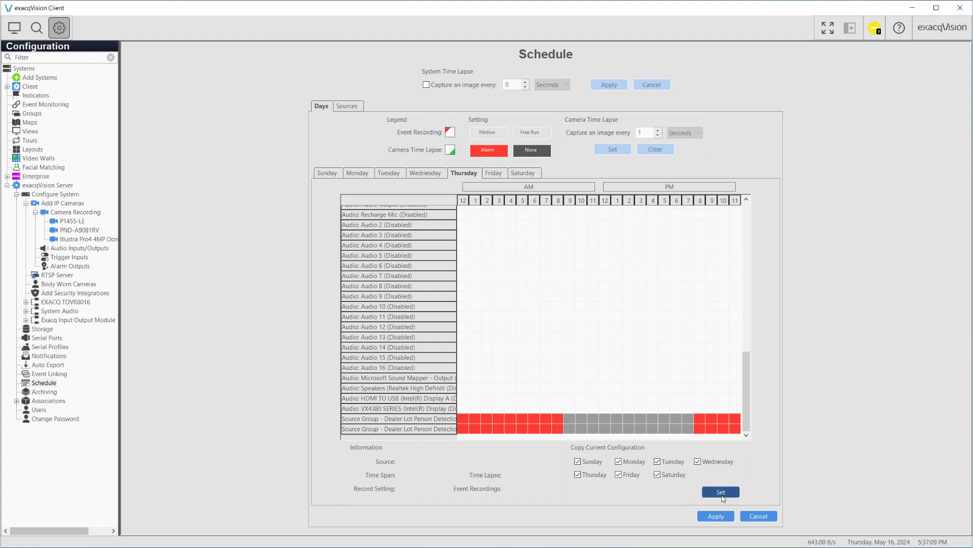
pyautogui.click(721, 517)
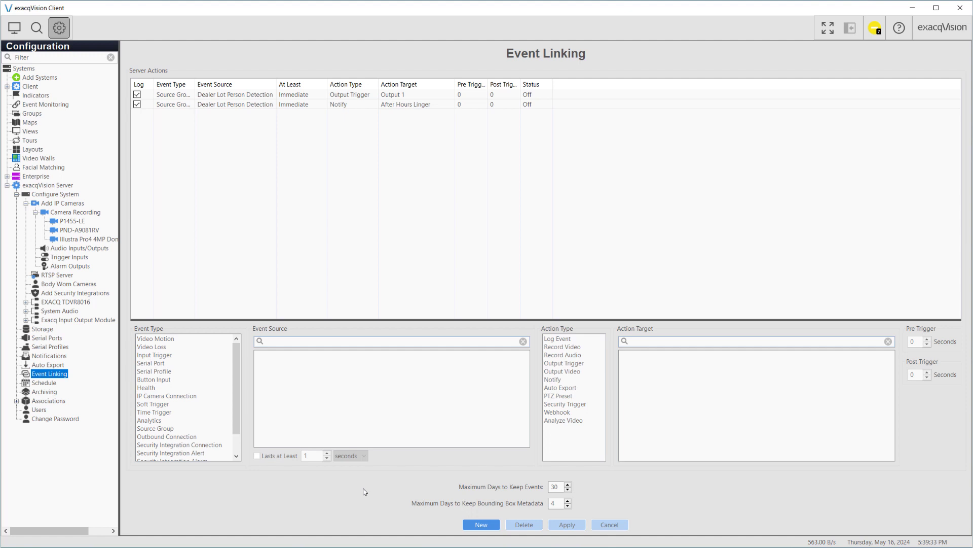
# Delete both Dealer Lot Person Detection event links and apply the change.
pyautogui.click(190, 96)
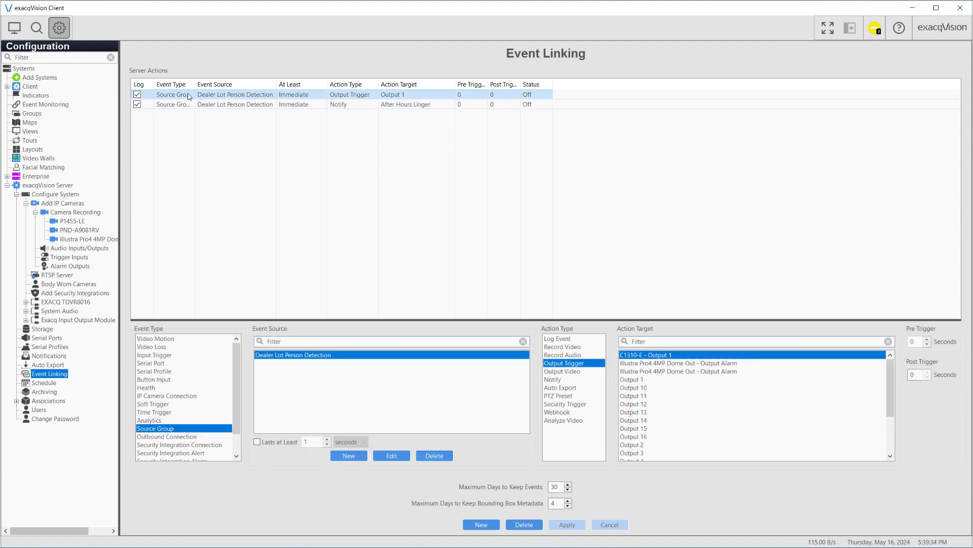
pyautogui.keyDown('shift'); pyautogui.click(189, 104); pyautogui.keyUp('shift')
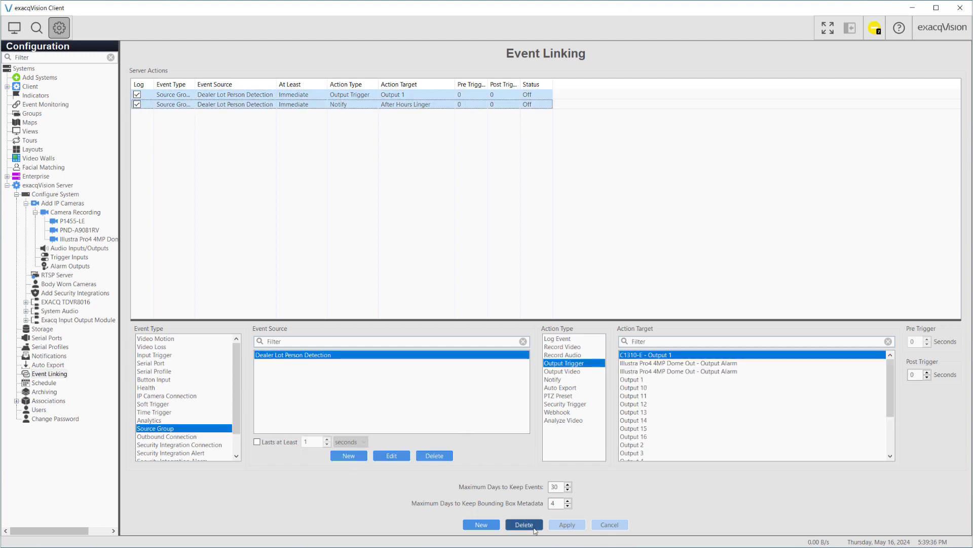
pyautogui.click(525, 526)
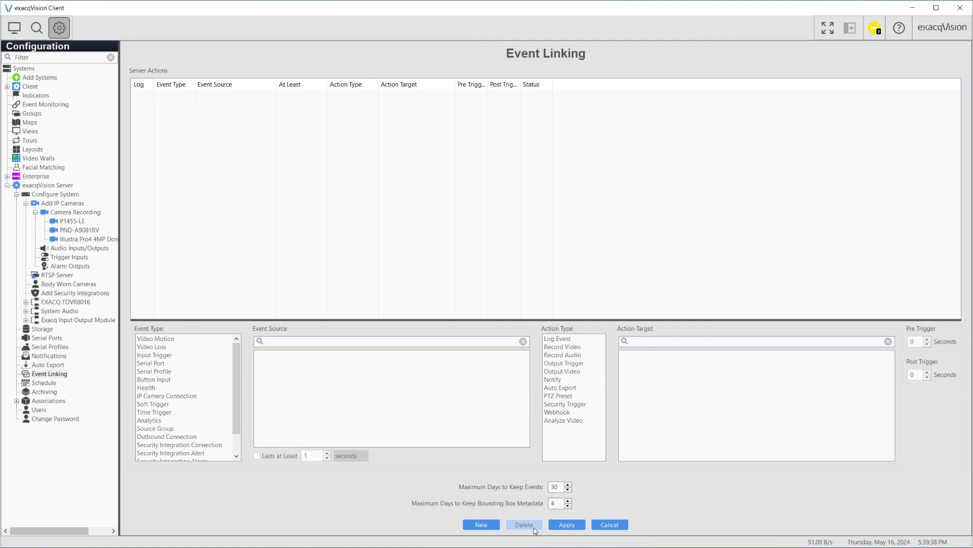
pyautogui.click(568, 525)
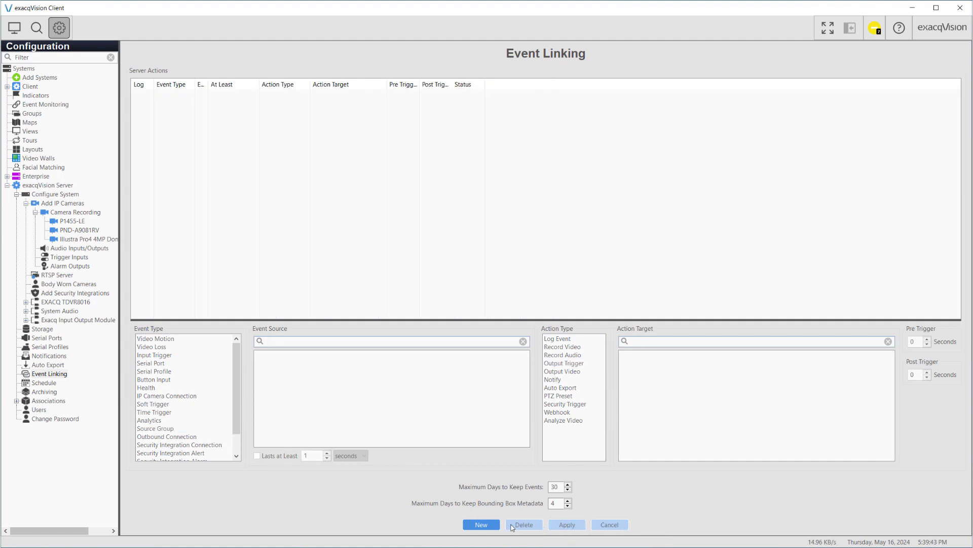
# Start a new event link of the Source Group type and create a source group named "P1455 After Hours".
pyautogui.click(495, 525)
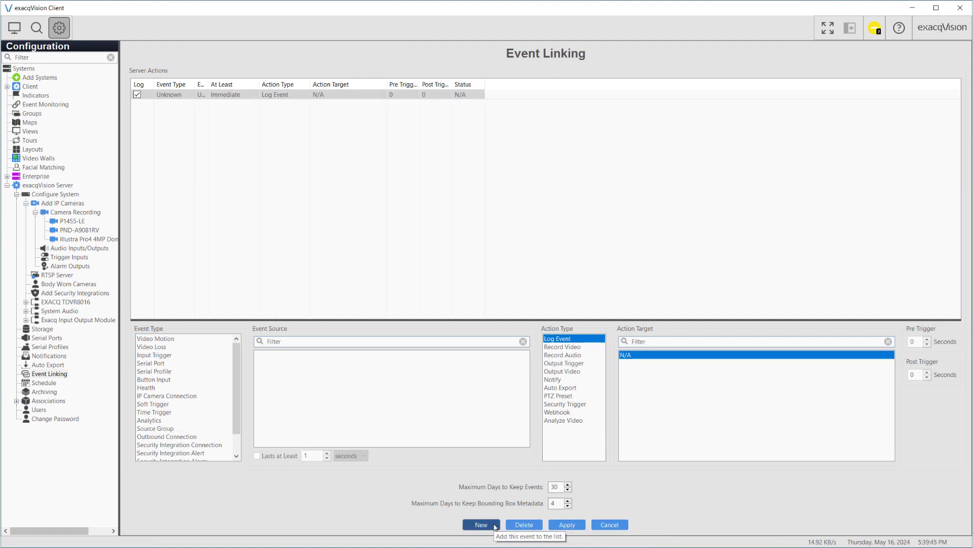
pyautogui.click(174, 429)
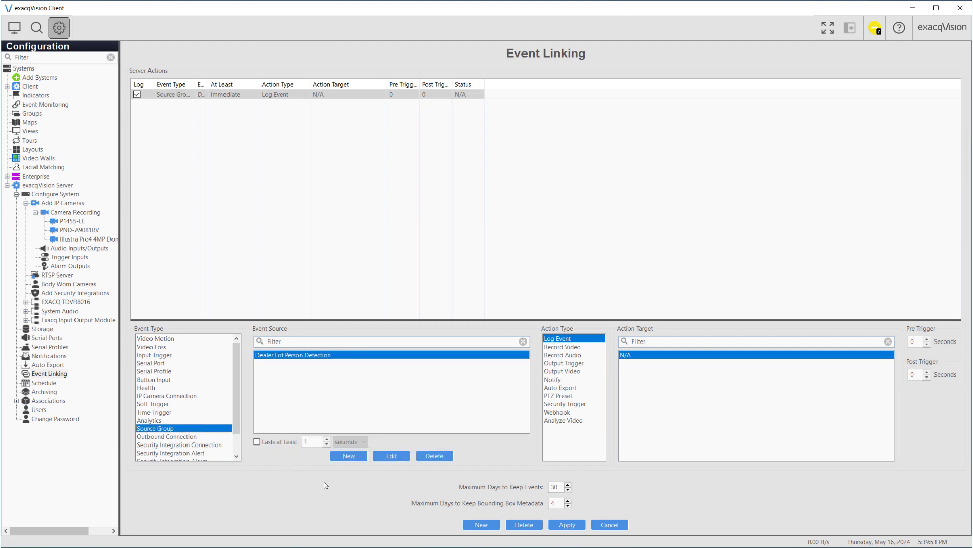
pyautogui.click(358, 458)
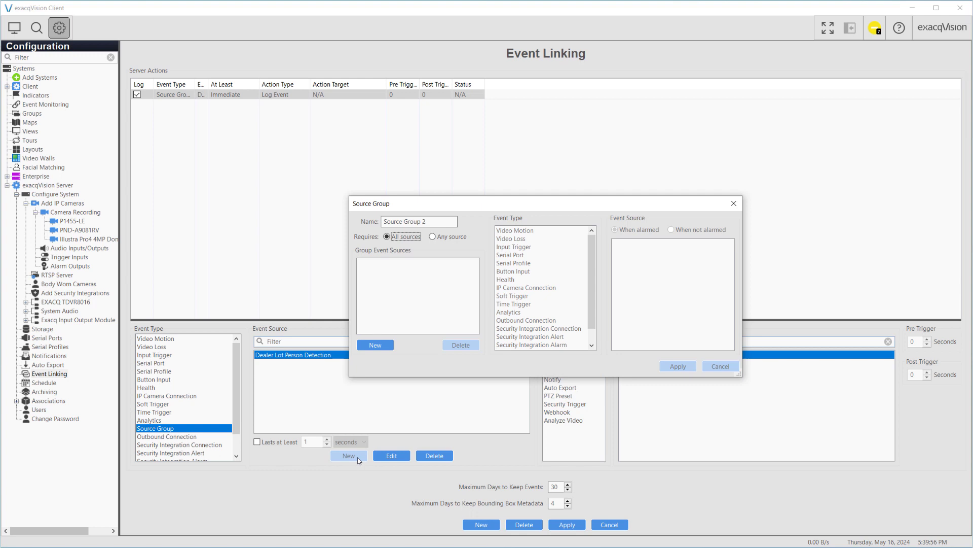
pyautogui.click(416, 222)
pyautogui.hotkey('ctrl', 'a')
pyautogui.write('P1455 After Hour')
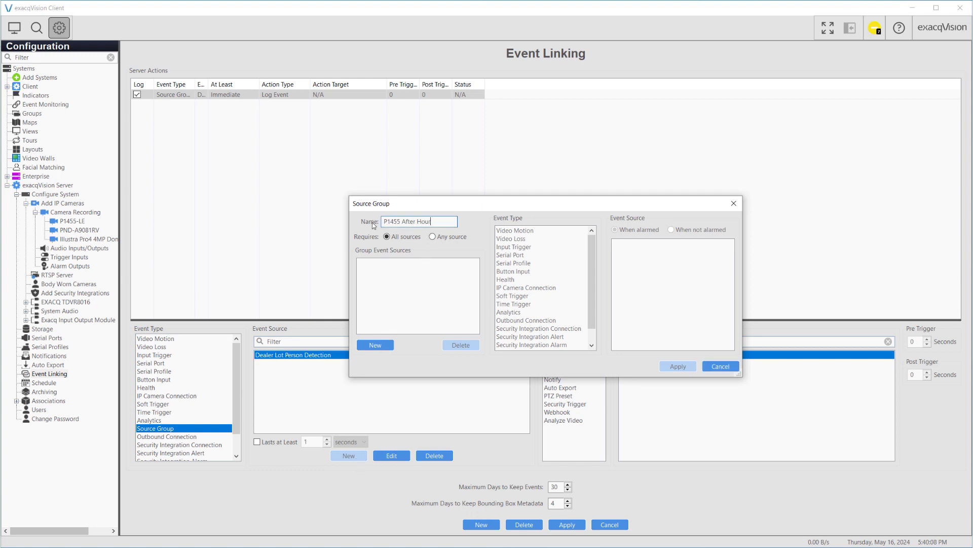
pyautogui.write('s')
# Add the P1455-LE - Object Analytics: Person Linger analytics to the group's event sources.
pyautogui.click(376, 344)
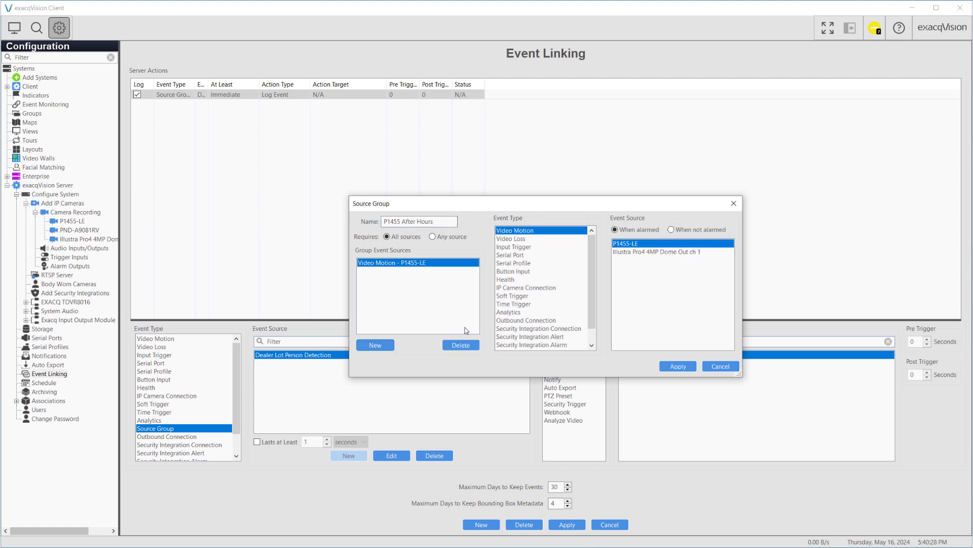
pyautogui.click(512, 313)
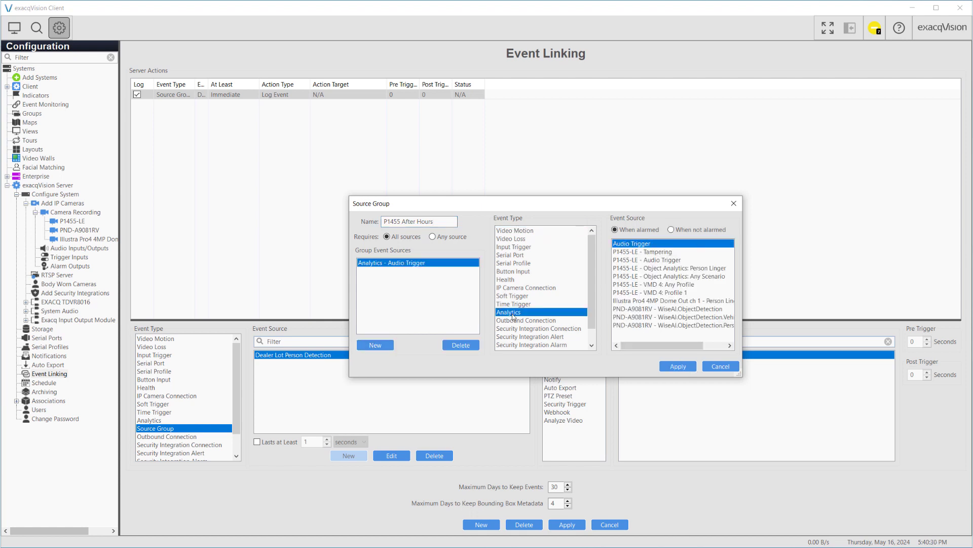
pyautogui.click(644, 269)
# Add a time trigger source named "9:30am-7:30pm Weekdays" to the group, running from 09:30 AM to 07:30 PM on weekdays.
pyautogui.click(386, 347)
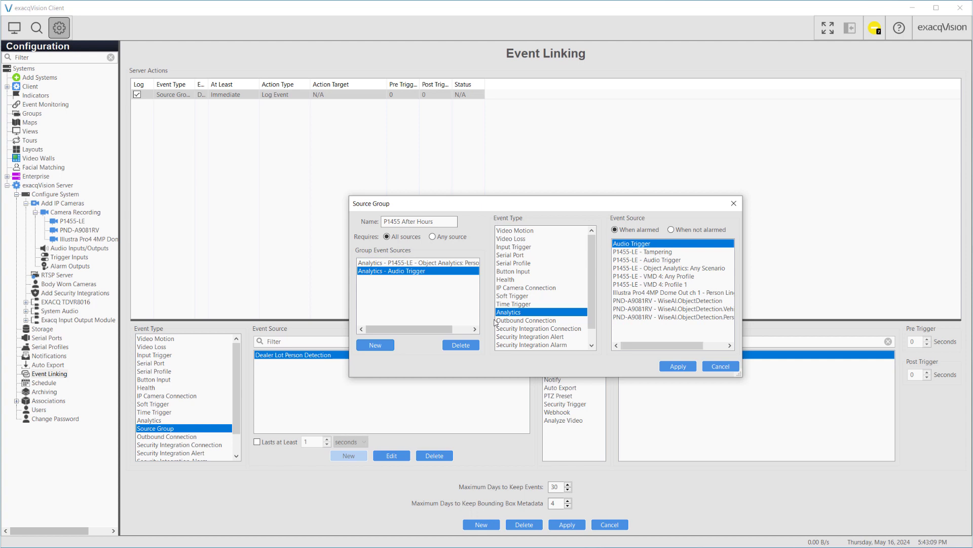
pyautogui.click(534, 305)
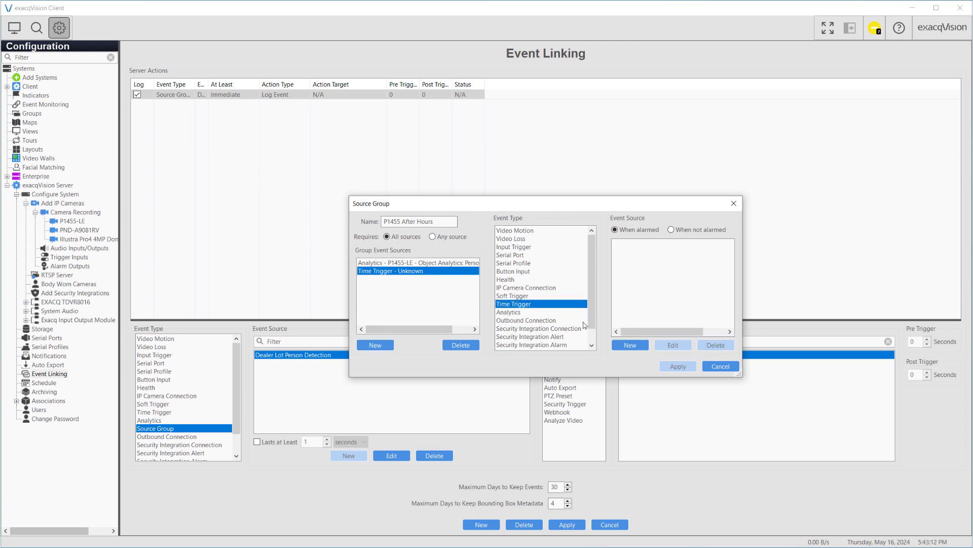
pyautogui.click(642, 349)
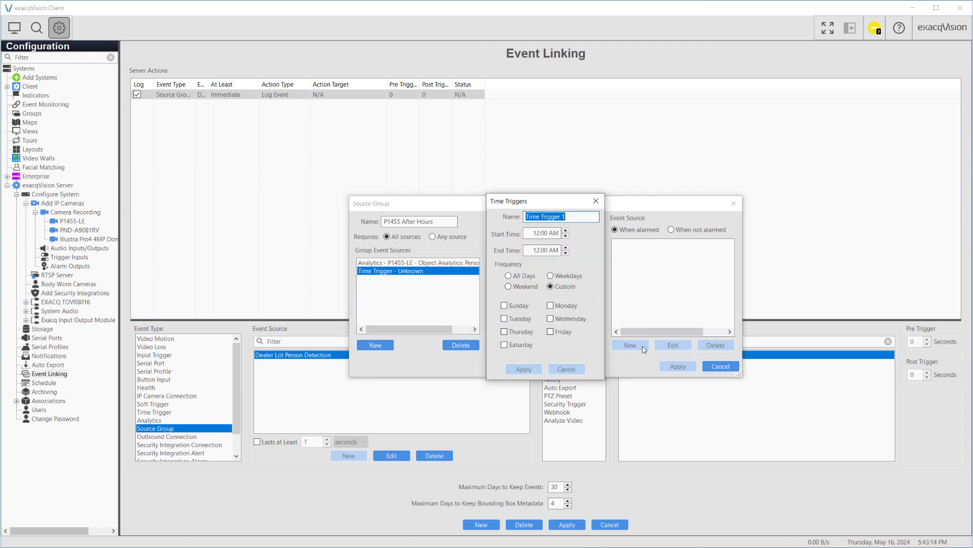
pyautogui.press('Tab')
pyautogui.write('0930')
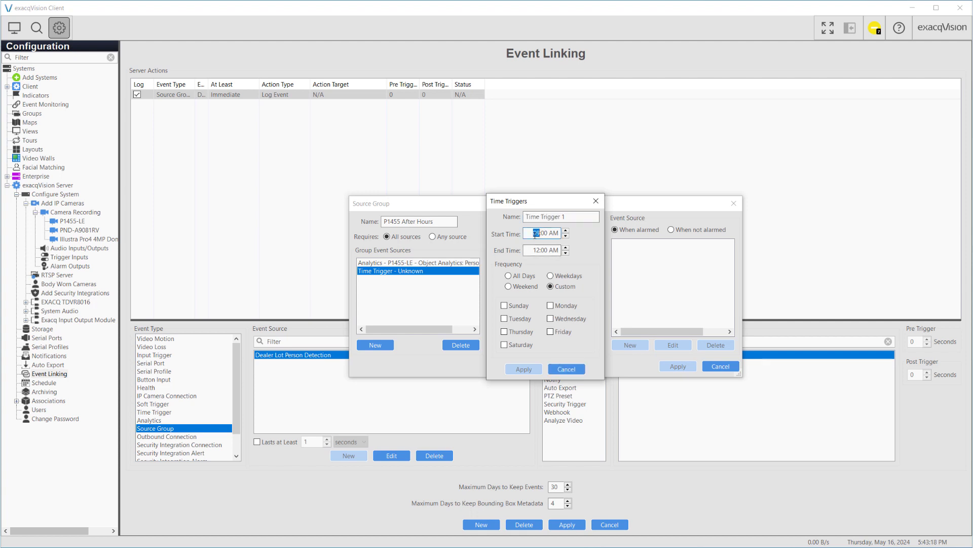
pyautogui.press('Tab')
pyautogui.write('730p')
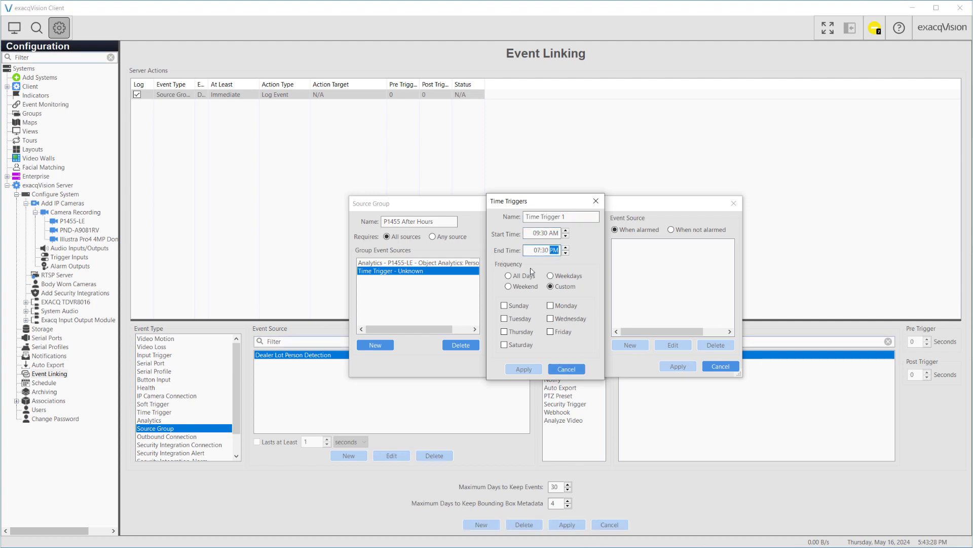
pyautogui.click(550, 275)
pyautogui.moveTo(567, 217); pyautogui.dragTo(503, 215)
pyautogui.write('9:30am-7:30pm Weekdays')
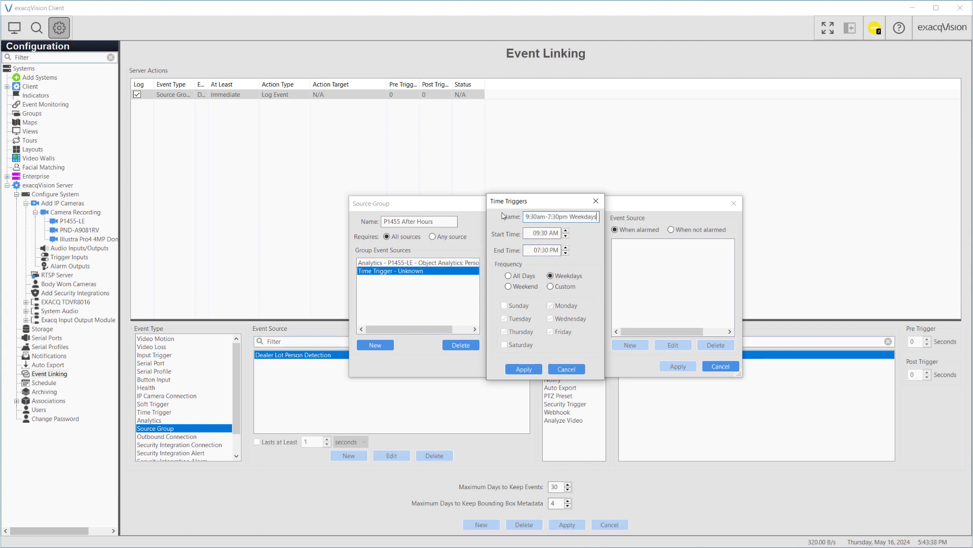
pyautogui.click(524, 370)
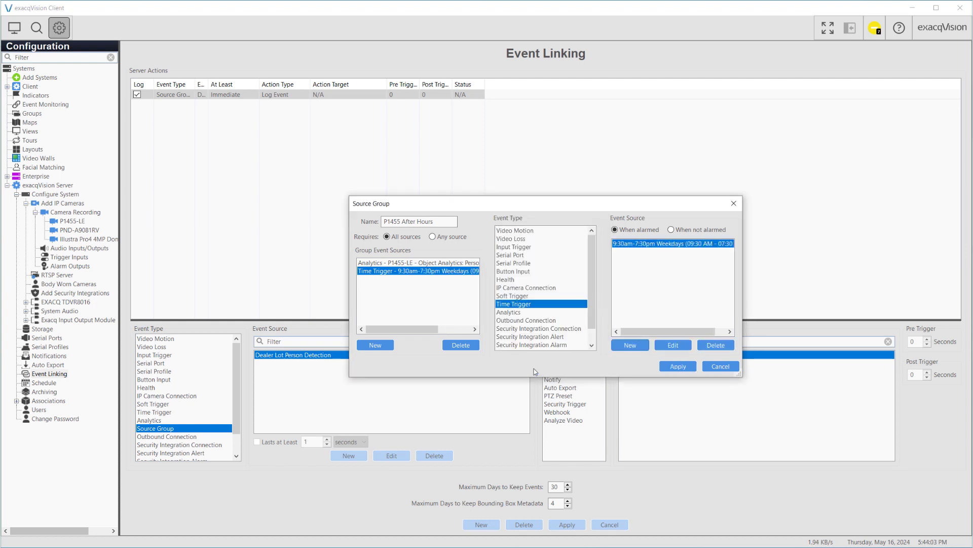
# Set the time trigger to When not alarmed with all sources required, and link the saved group to the C1310-E - Output 1 output trigger.
pyautogui.click(675, 230)
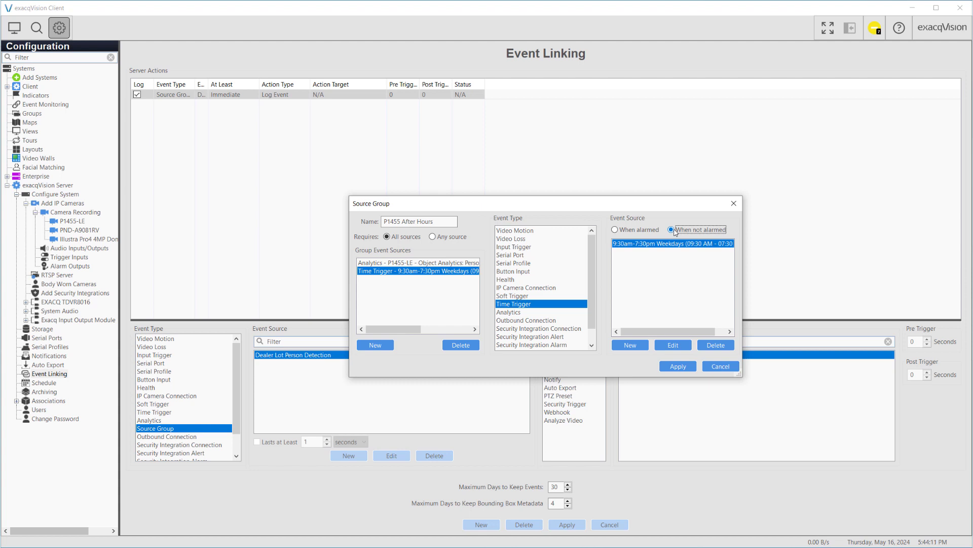
pyautogui.click(404, 237)
pyautogui.click(673, 367)
pyautogui.click(586, 364)
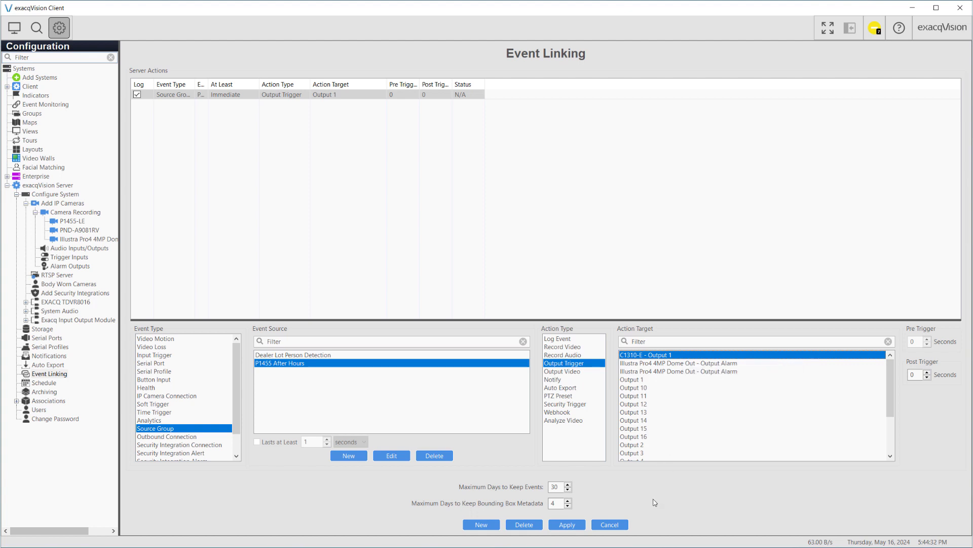
# Start another event link with a source group named "P1455 After Hours Weekends" containing the P1455-LE Person Linger analytics.
pyautogui.click(481, 524)
pyautogui.click(349, 456)
pyautogui.write('P1455')
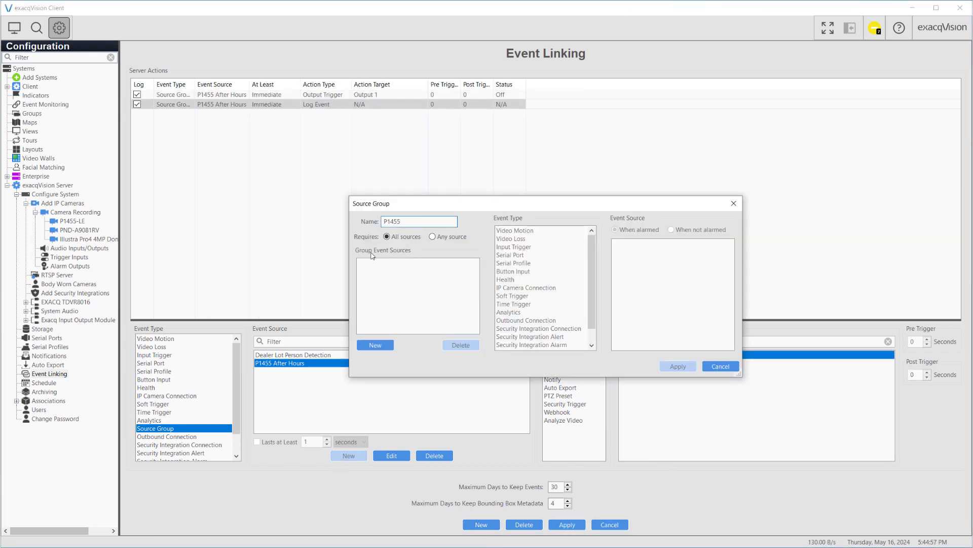
pyautogui.write(' After Hours Weekends')
pyautogui.click(375, 345)
pyautogui.click(505, 312)
# Add a time trigger source to the weekend group, creating one named "10:30am-6:00pm Weekend" that runs 10:30 AM to 06:00 PM on weekends.
pyautogui.click(375, 345)
pyautogui.click(513, 304)
pyautogui.click(673, 243)
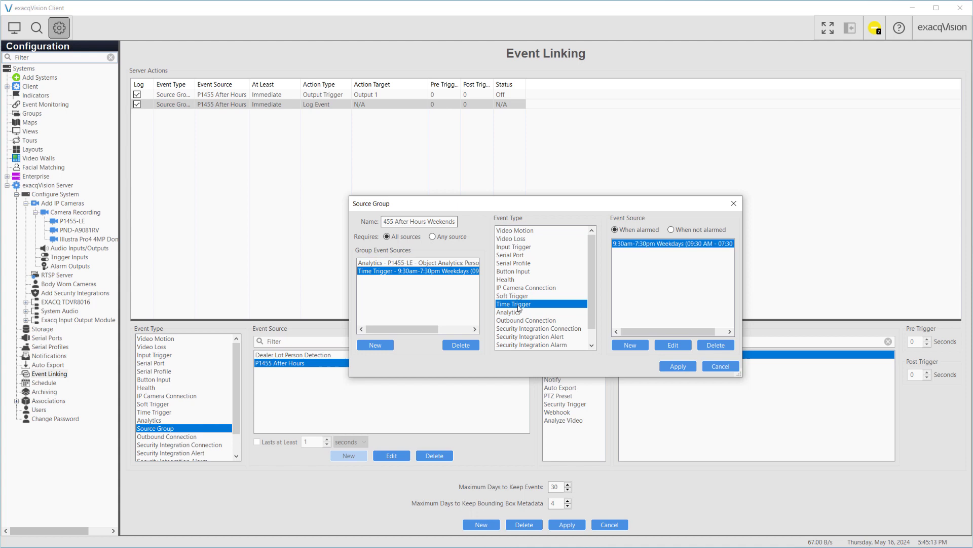
pyautogui.click(631, 345)
pyautogui.click(536, 234)
pyautogui.write('10:30p')
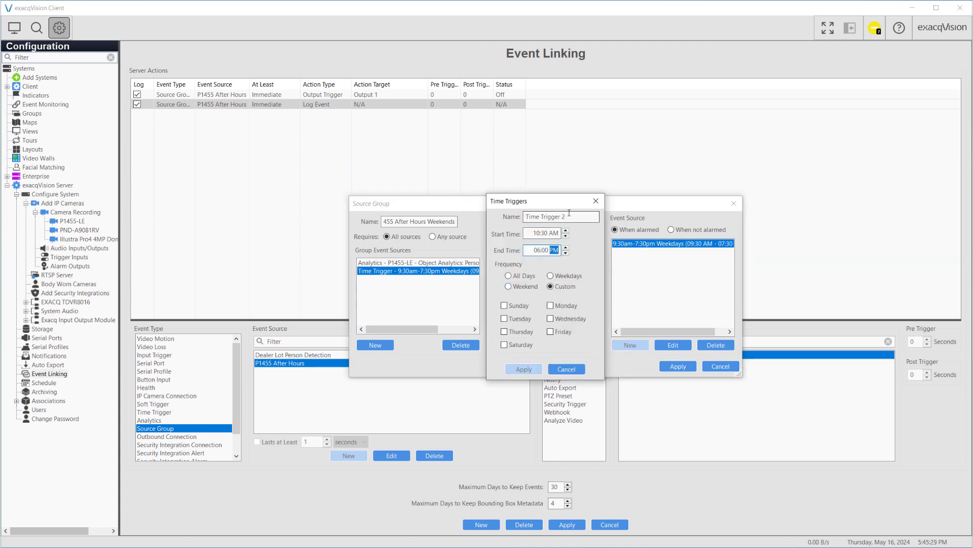
pyautogui.click(508, 286)
pyautogui.tripleClick(545, 216)
pyautogui.write('10:30a')
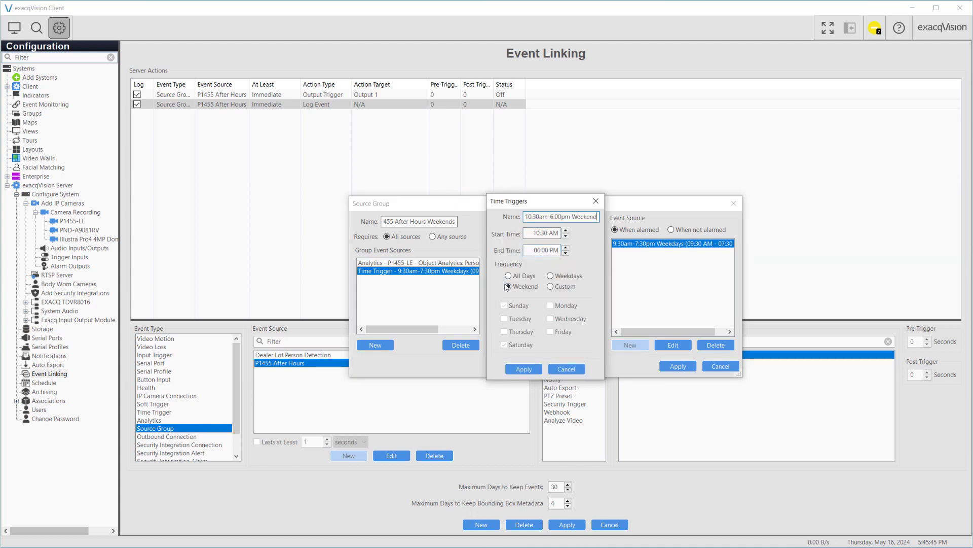
pyautogui.write('m-6:00pm Weekend')
pyautogui.click(524, 368)
# Save the P1455 After Hours Weekends group and link it to the C1310-E - Output 1 output trigger.
pyautogui.click(678, 366)
pyautogui.click(564, 363)
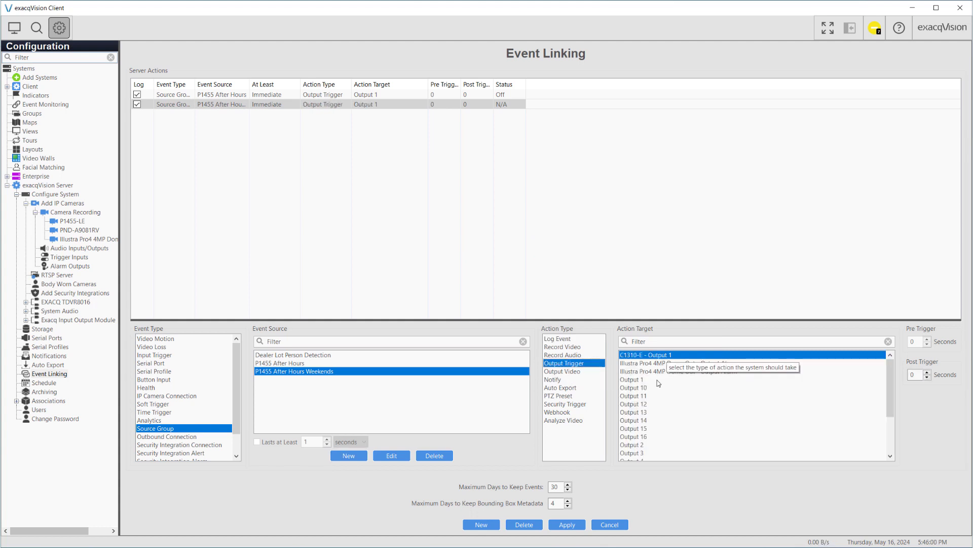
pyautogui.click(567, 524)
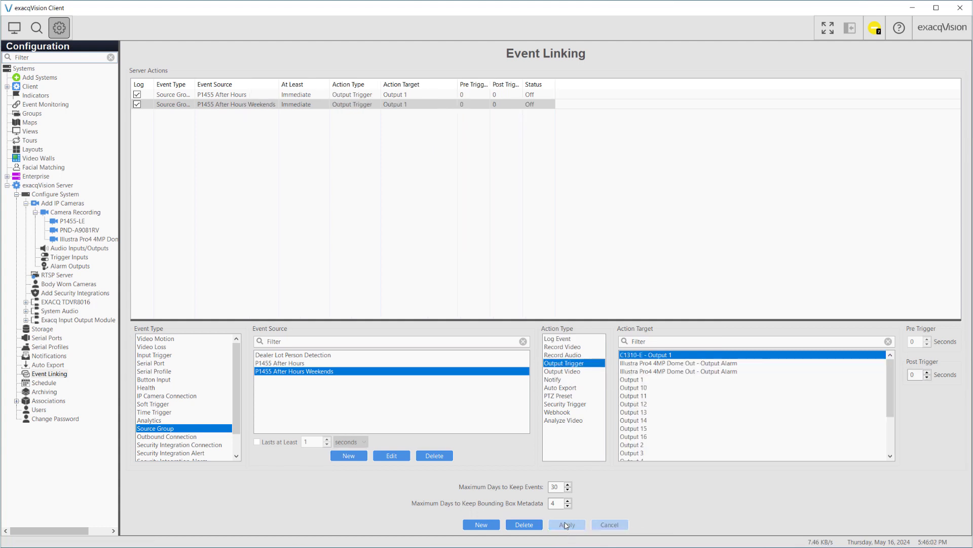
# Start an event link with a source group named "Pro Gen4 After Hours" containing the Illustra Pro4 4MP Dome Out ch 1 Person Linger analytics.
pyautogui.click(481, 525)
pyautogui.click(349, 455)
pyautogui.write('Pro Gen4')
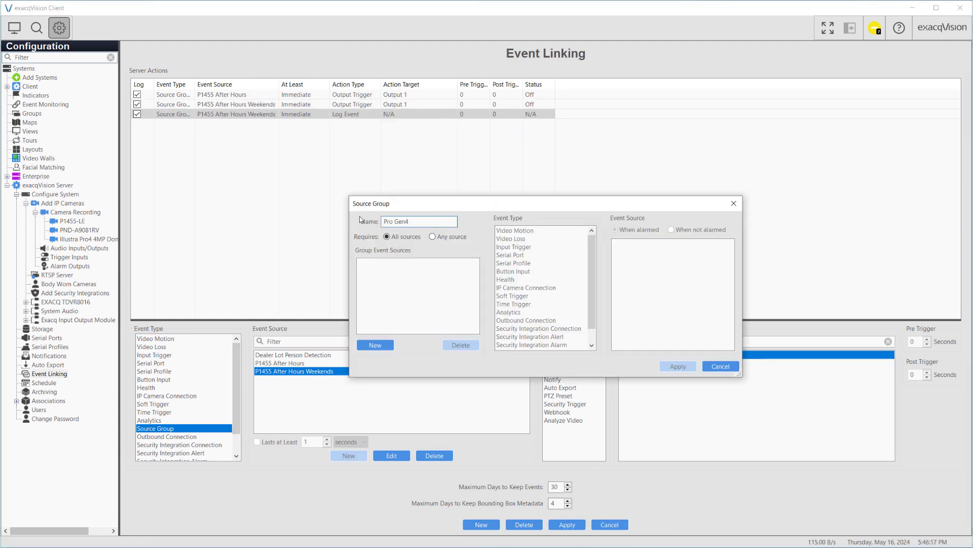
pyautogui.write(' After Hours')
pyautogui.click(375, 345)
pyautogui.click(509, 312)
pyautogui.click(659, 302)
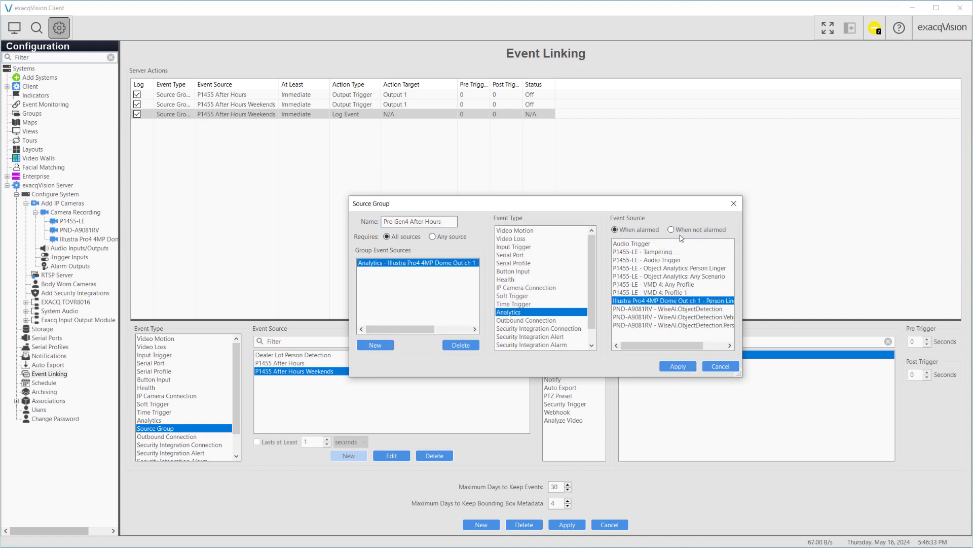
# Add a time trigger source to the Pro Gen4 After Hours group and save the group.
pyautogui.click(375, 345)
pyautogui.click(514, 304)
pyautogui.click(655, 244)
pyautogui.click(678, 366)
# Start another event link with a source group named "Pro Gen4 After Hours Weekends" containing an analytics source.
pyautogui.click(481, 524)
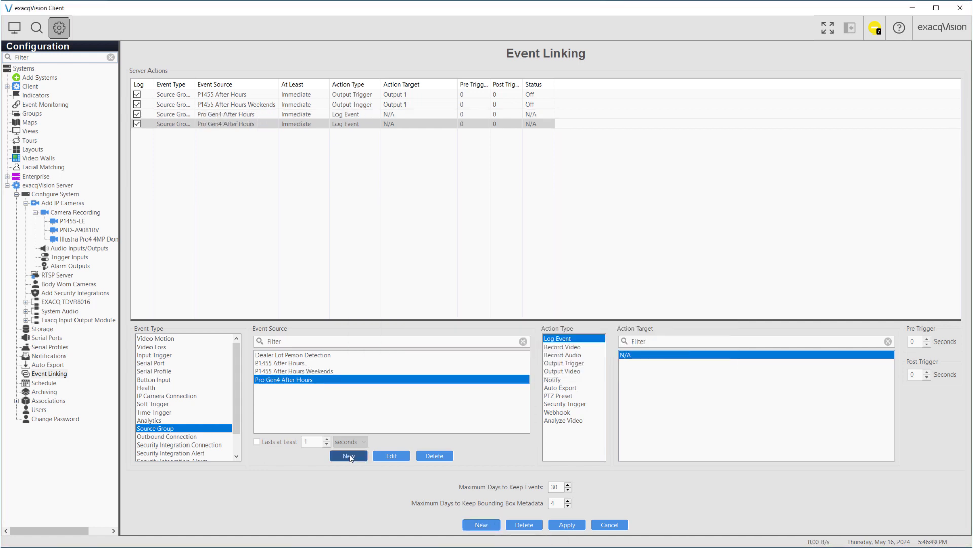
pyautogui.click(348, 455)
pyautogui.write('Pro G')
pyautogui.write('en4 After Hours Weekends')
pyautogui.click(375, 345)
pyautogui.click(655, 244)
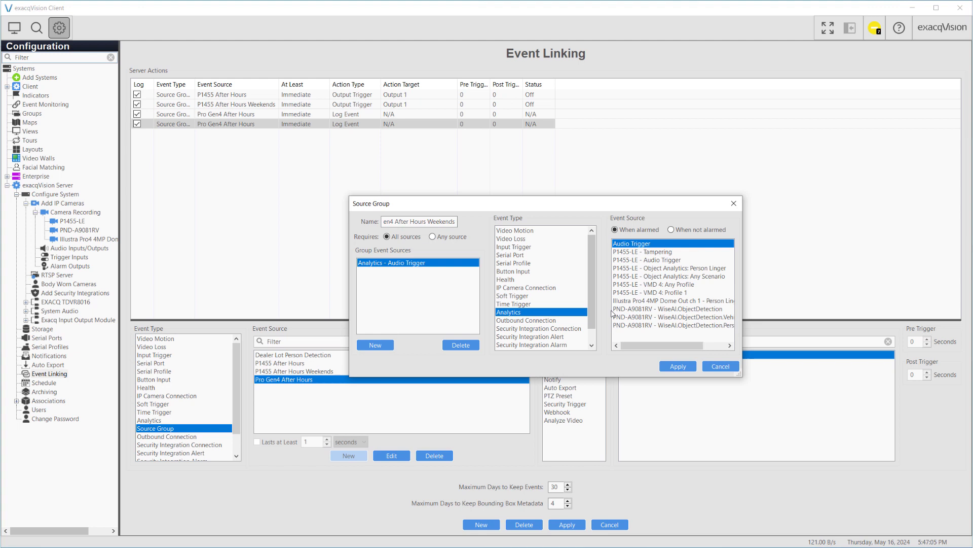
# Add a time trigger source to the Pro Gen4 After Hours Weekends group and link the saved group to the C1310-E - Output 1 output trigger.
pyautogui.click(376, 345)
pyautogui.click(514, 304)
pyautogui.click(659, 302)
pyautogui.click(678, 366)
pyautogui.click(574, 363)
pyautogui.click(568, 524)
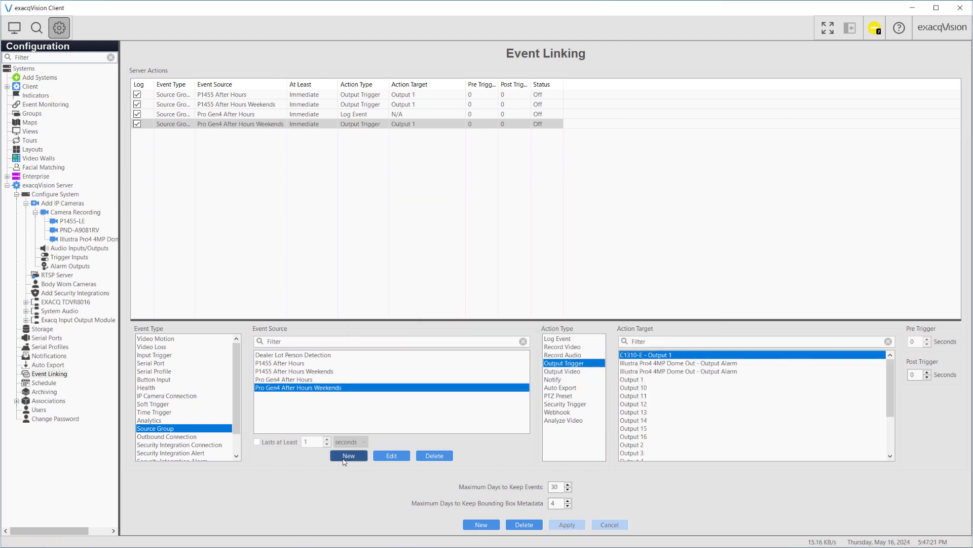
# Start an event link with a source group named "PND-A9081 After Hours" containing the PND-A9081RV WiseAI object detection analytics for persons.
pyautogui.click(481, 524)
pyautogui.click(349, 456)
pyautogui.write('PND-A9081')
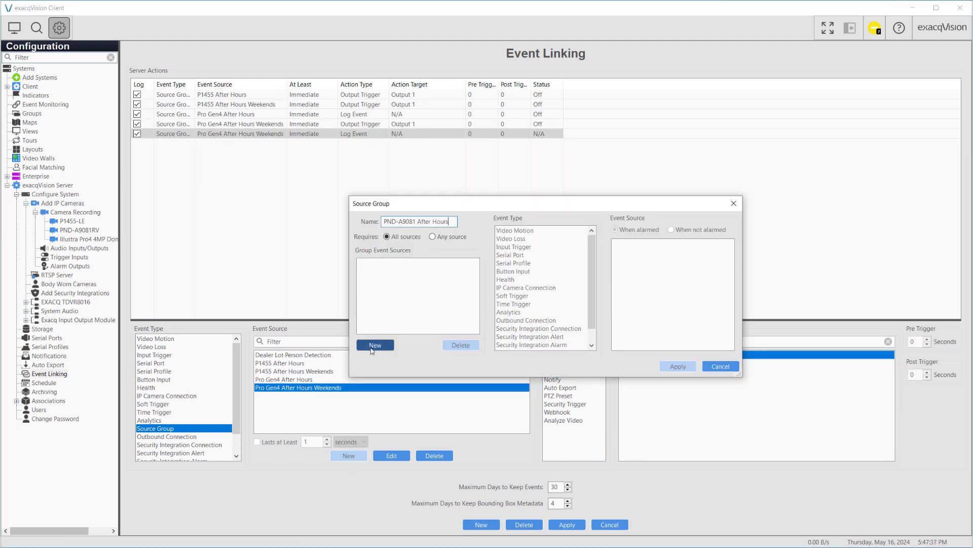
pyautogui.write(' After Hours')
pyautogui.click(375, 344)
pyautogui.click(660, 323)
# Add a time trigger source to the PND-A9081 After Hours group and link the saved group to the C1310-E - Output 1 output trigger.
pyautogui.click(375, 345)
pyautogui.click(513, 304)
pyautogui.click(659, 340)
pyautogui.click(678, 366)
pyautogui.click(574, 363)
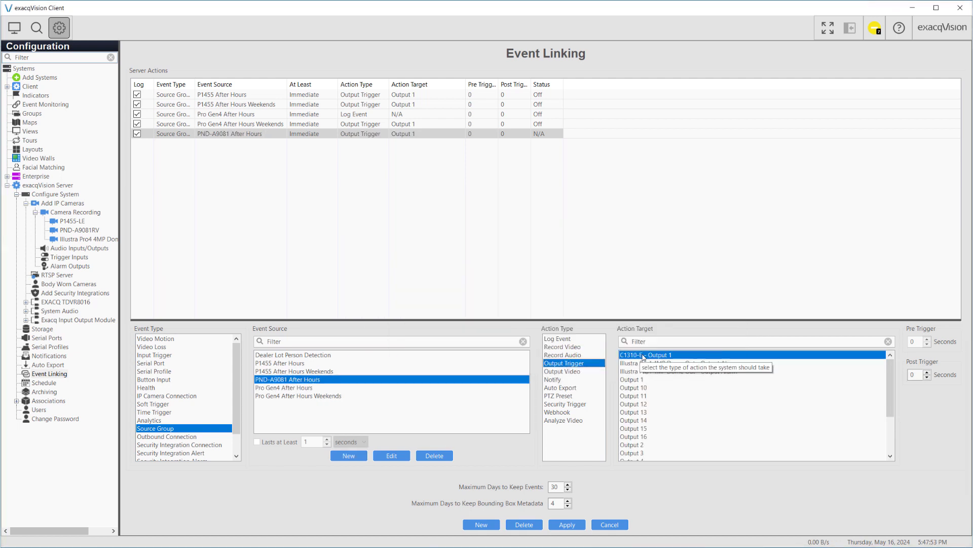
# Start another event link with a source group named "PND-A9081 After Hours Weekends" containing the PND-A9081RV WiseAI person detection analytics.
pyautogui.click(481, 525)
pyautogui.click(349, 456)
pyautogui.write('PND-A9081')
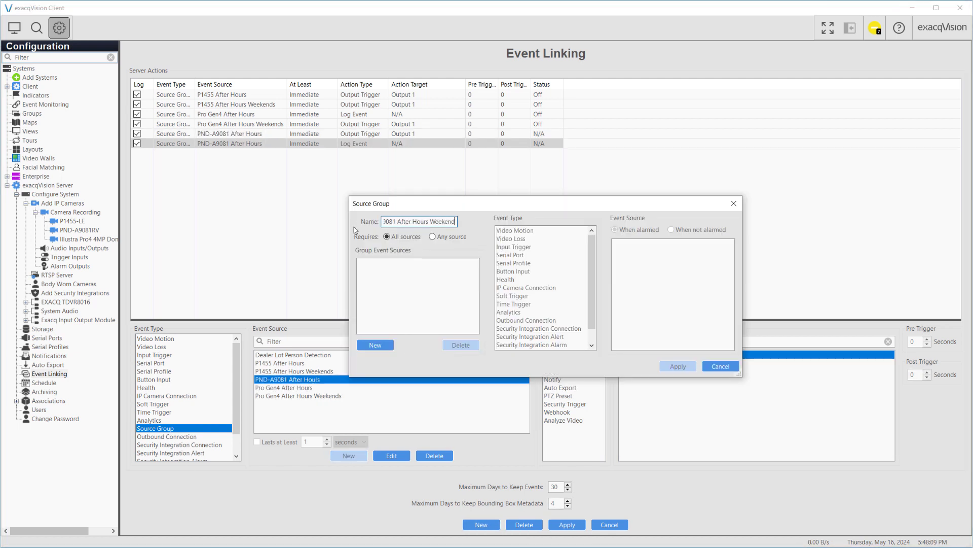
pyautogui.click(375, 345)
pyautogui.click(659, 326)
# Add a time trigger source to the PND-A9081 After Hours Weekends group and link the saved group to the Output 1 output trigger.
pyautogui.click(375, 344)
pyautogui.click(513, 304)
pyautogui.click(660, 247)
pyautogui.click(678, 366)
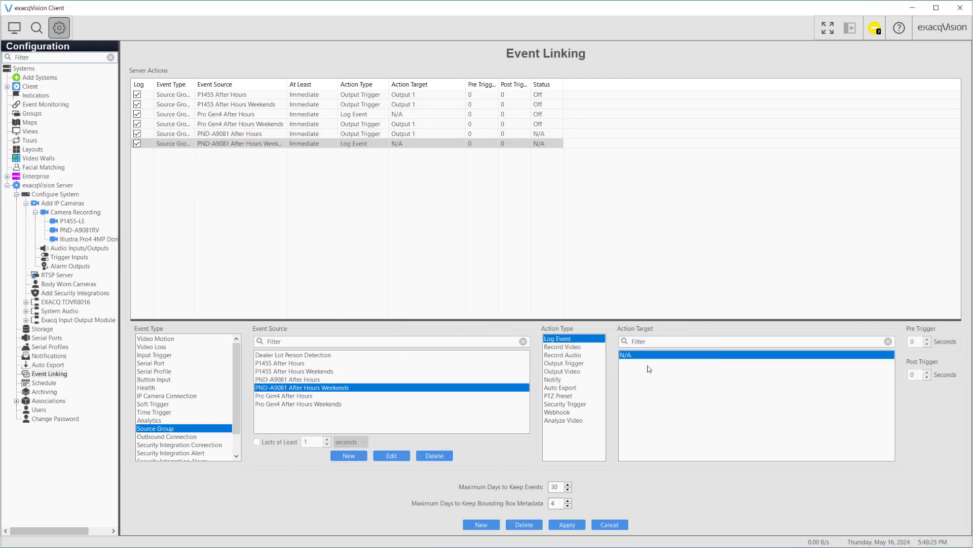
pyautogui.click(574, 363)
pyautogui.click(578, 523)
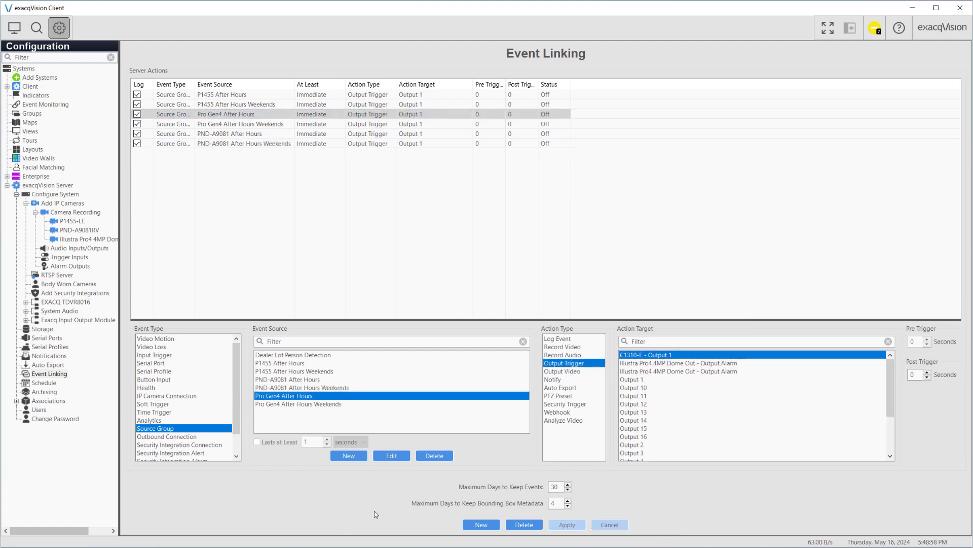
# Add event links that send the After Hours Linger notification for the P1455 After Hours and P1455 After Hours Weekends groups.
pyautogui.click(481, 524)
pyautogui.click(284, 364)
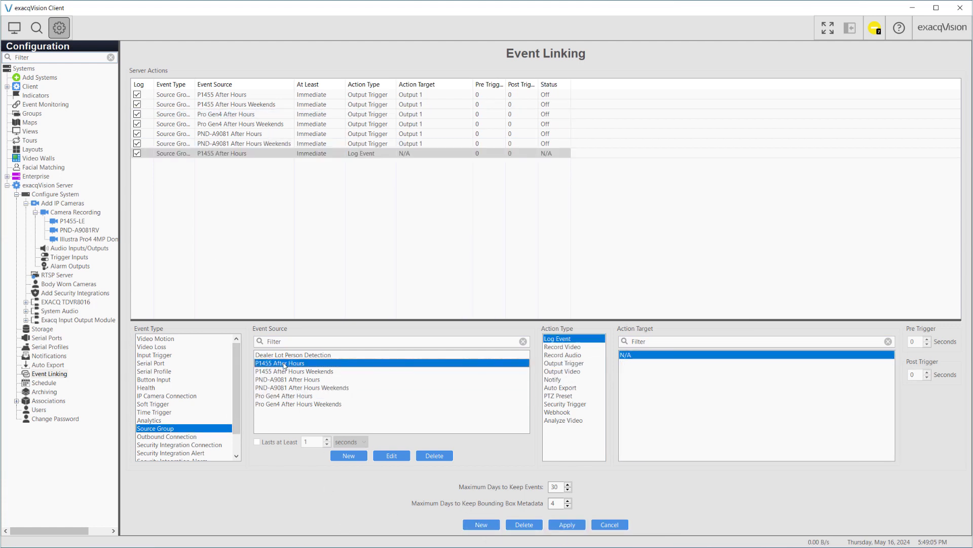
pyautogui.click(556, 379)
pyautogui.click(481, 525)
pyautogui.click(294, 371)
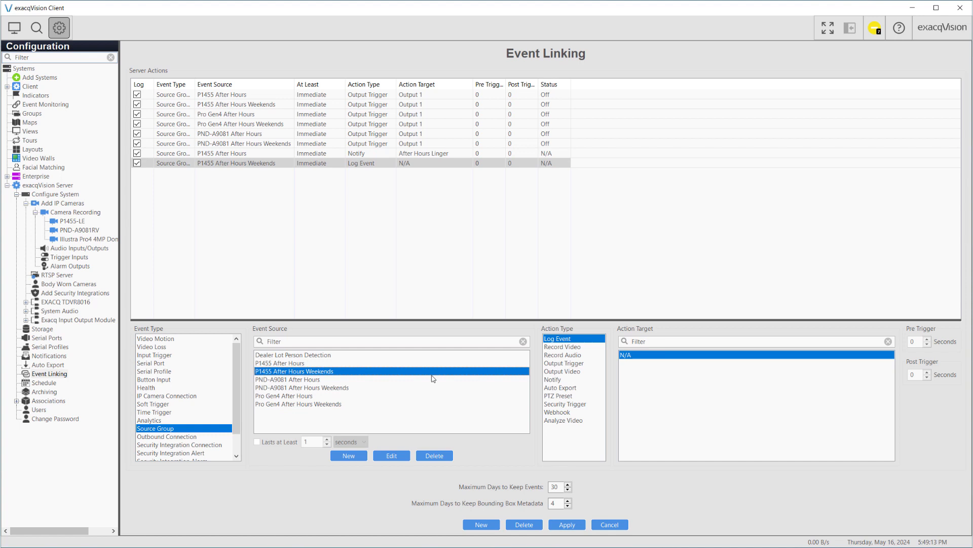
pyautogui.click(555, 380)
# Add After Hours Linger notification links for the PND-A9081 After Hours and PND-A9081 After Hours Weekends groups.
pyautogui.click(481, 524)
pyautogui.click(293, 380)
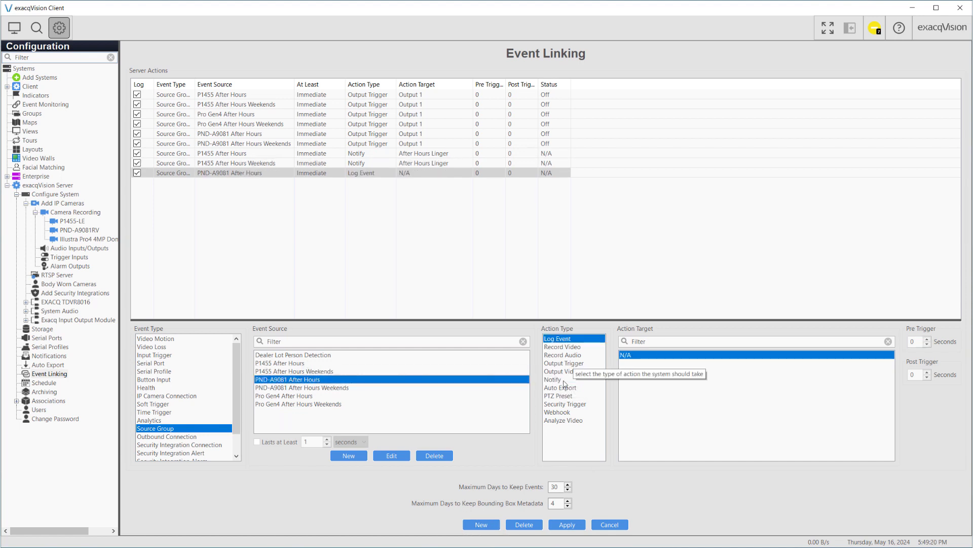
pyautogui.click(553, 379)
pyautogui.click(481, 524)
pyautogui.click(295, 387)
pyautogui.click(553, 380)
# Add After Hours Linger notification links for the Pro Gen4 After Hours and Pro Gen4 After Hours Weekends groups.
pyautogui.click(481, 524)
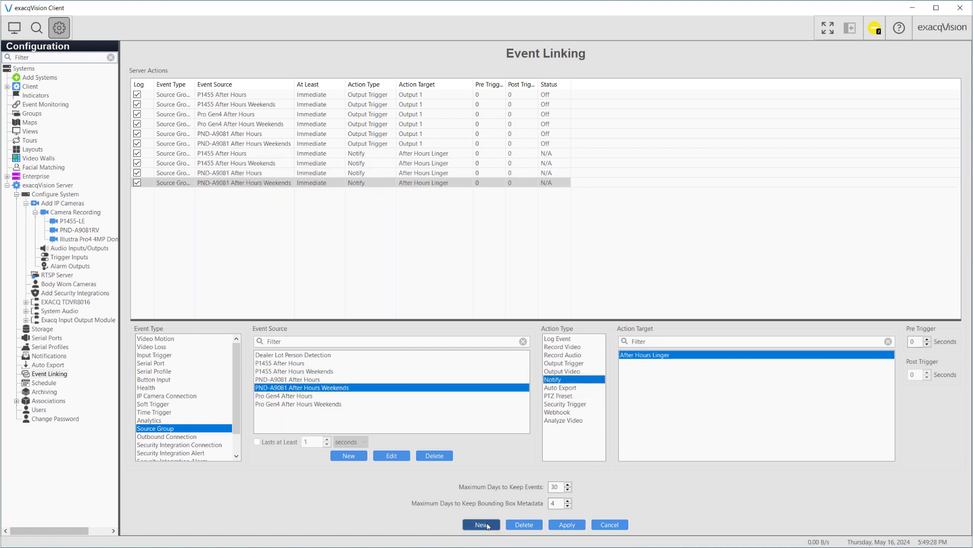
pyautogui.click(294, 395)
pyautogui.click(553, 379)
pyautogui.click(349, 456)
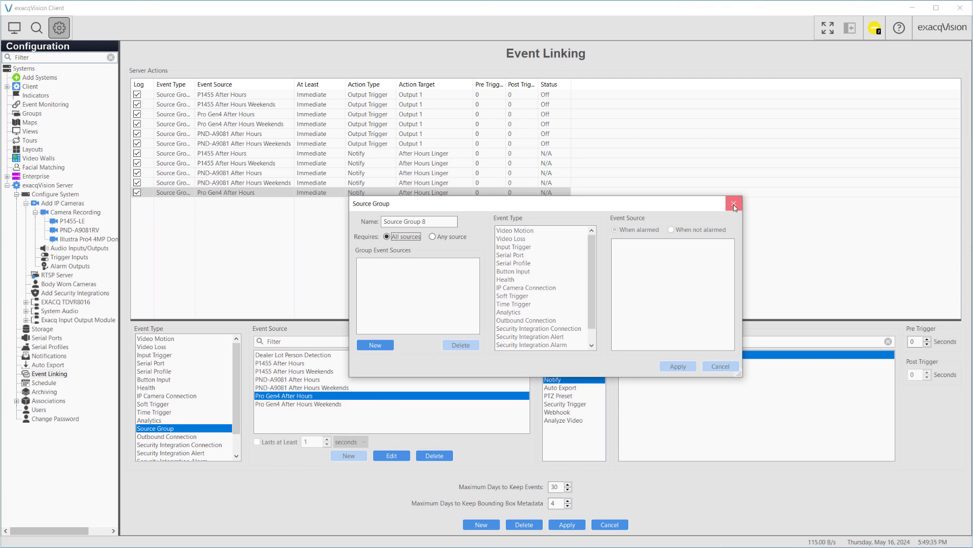
pyautogui.click(733, 203)
pyautogui.click(481, 525)
pyautogui.click(294, 403)
pyautogui.click(552, 379)
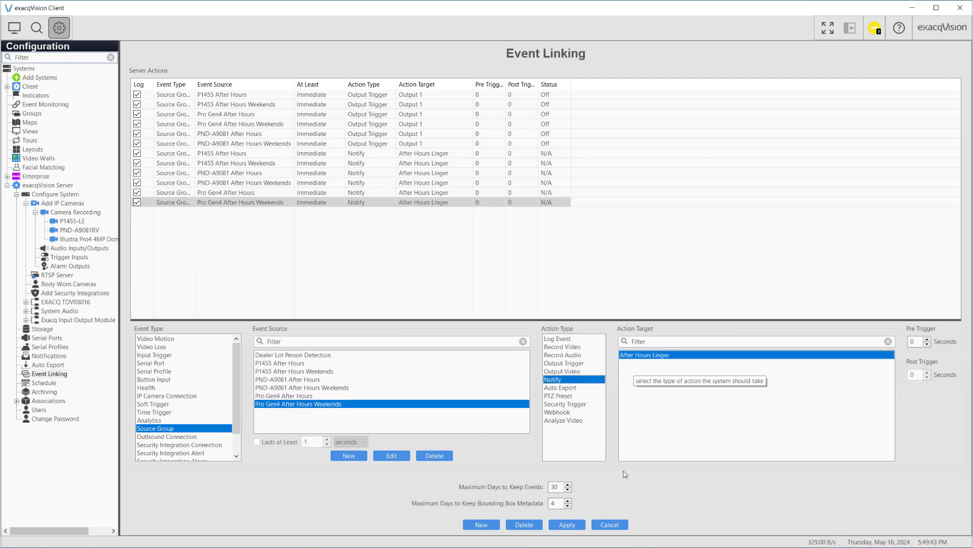